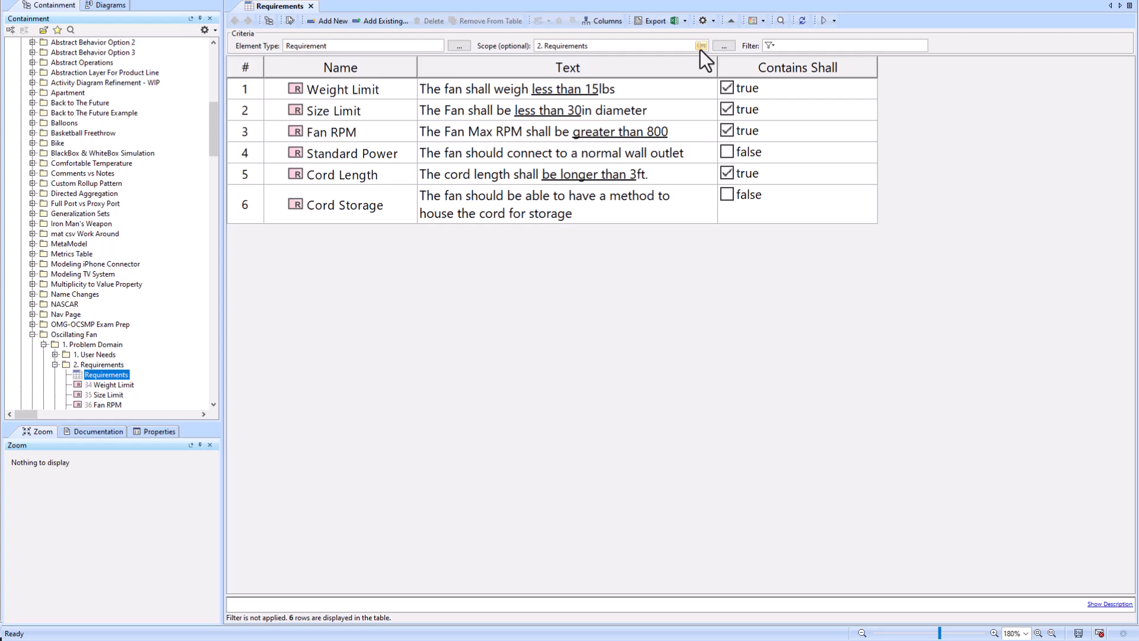
Step: Look at the Custom options of the Requirements table's scope query, leaving the query unchanged
click(700, 47)
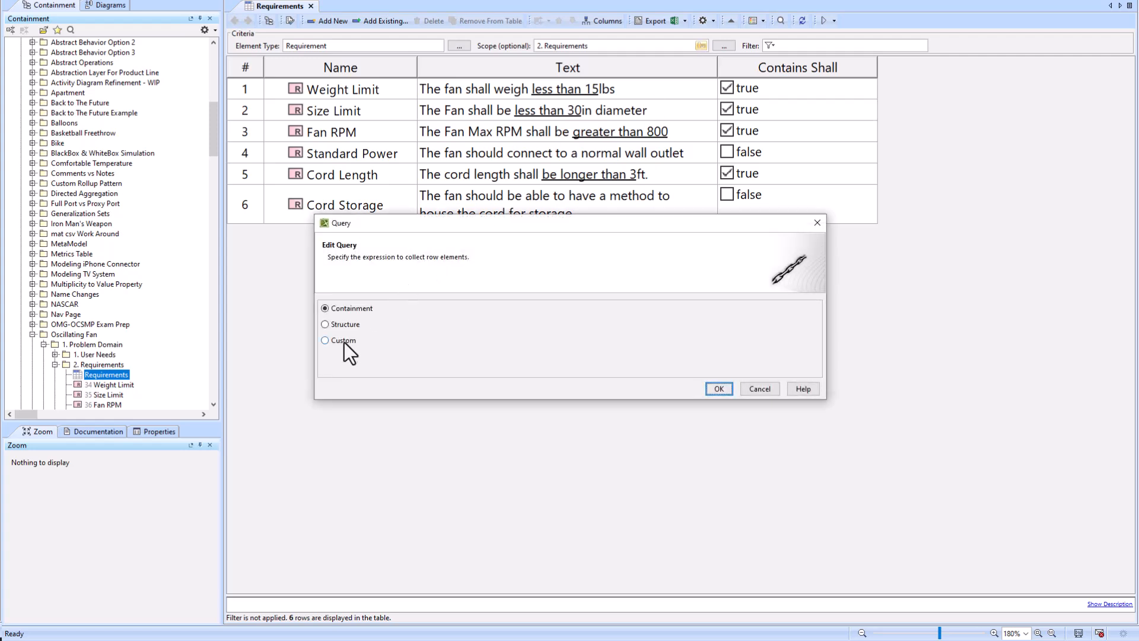
click(343, 341)
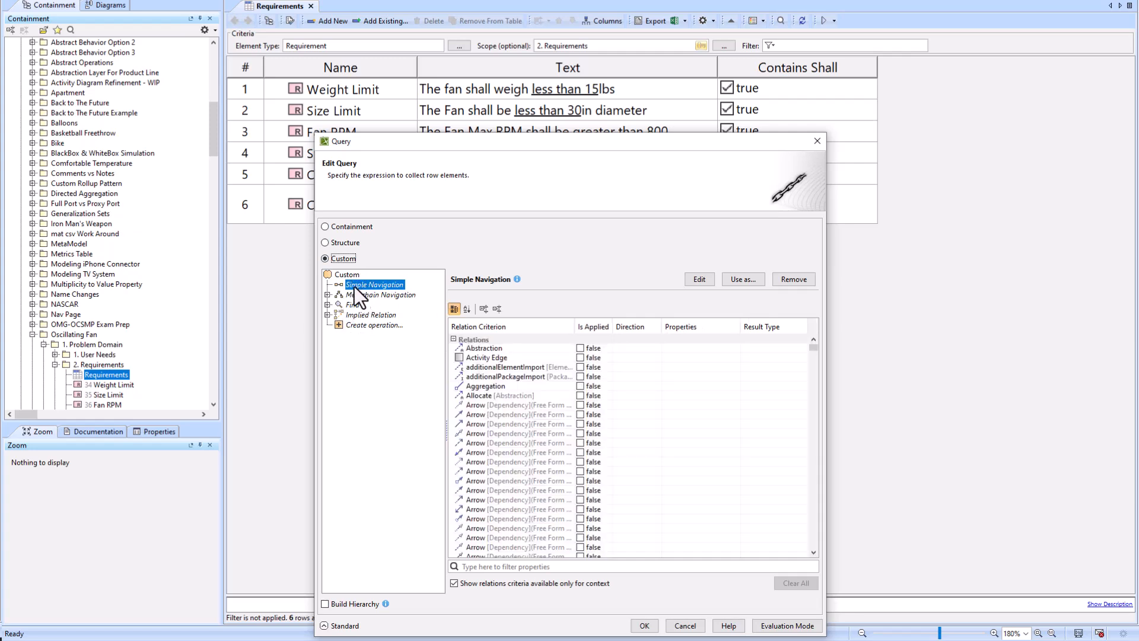
click(685, 626)
Step: Inspect the expression behind the Contains Shall custom column without editing it
right_click(757, 63)
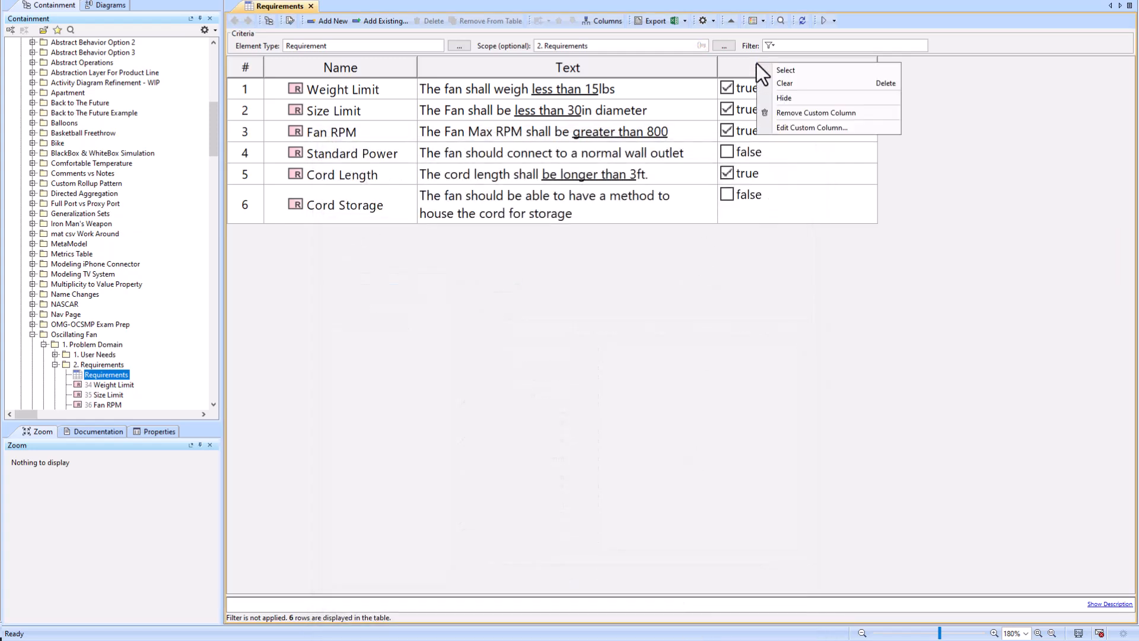
click(789, 126)
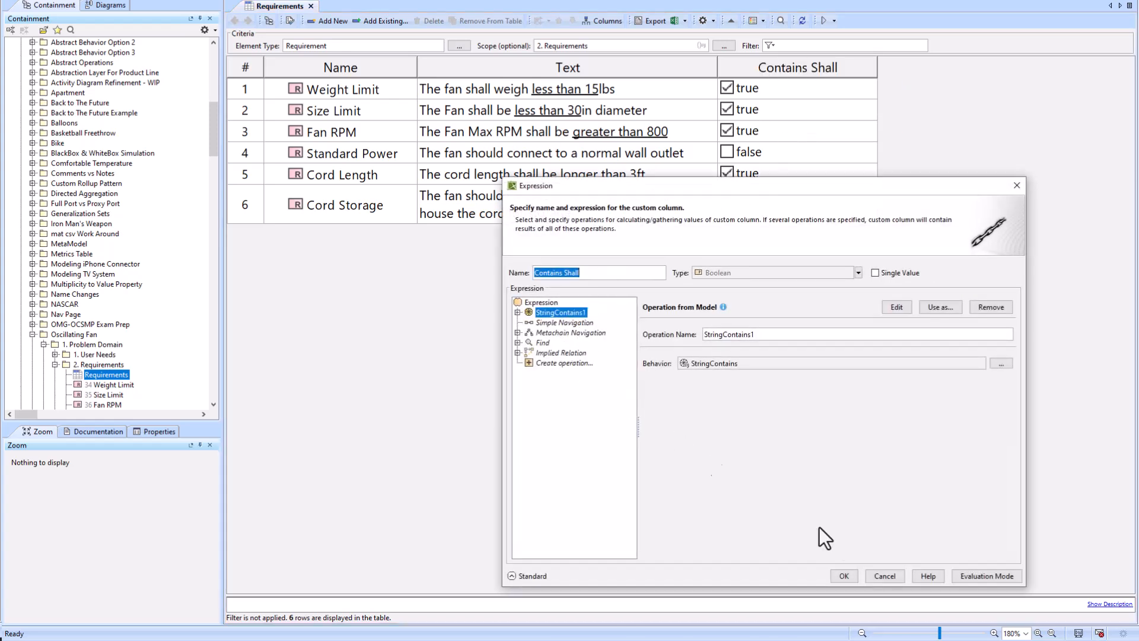
click(884, 575)
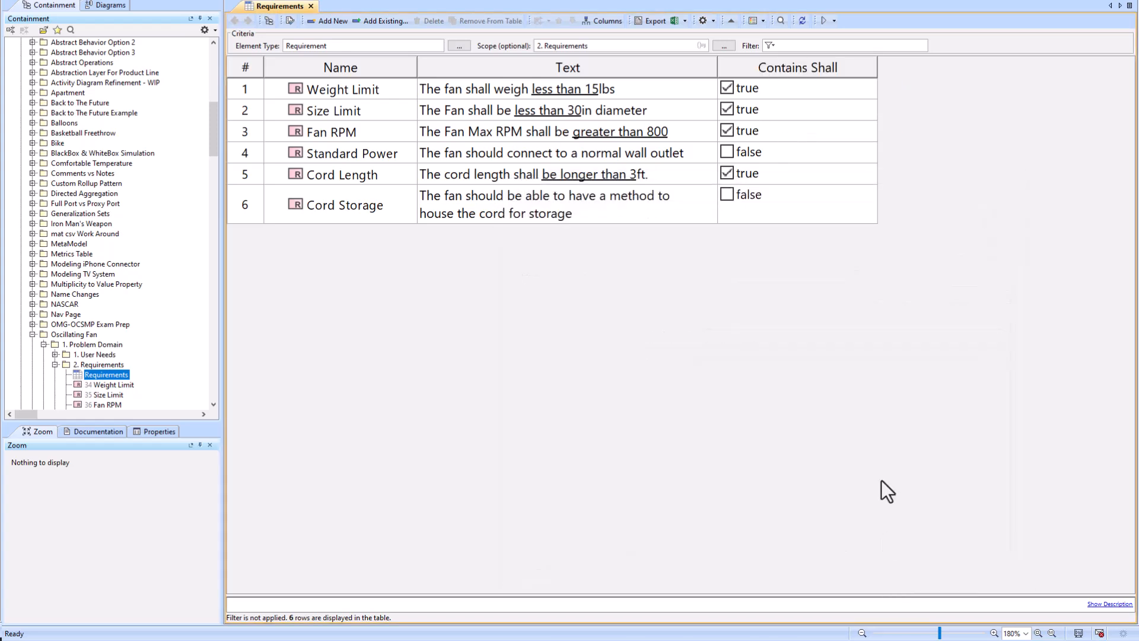
Step: Review the table's filter options and its display options
click(769, 46)
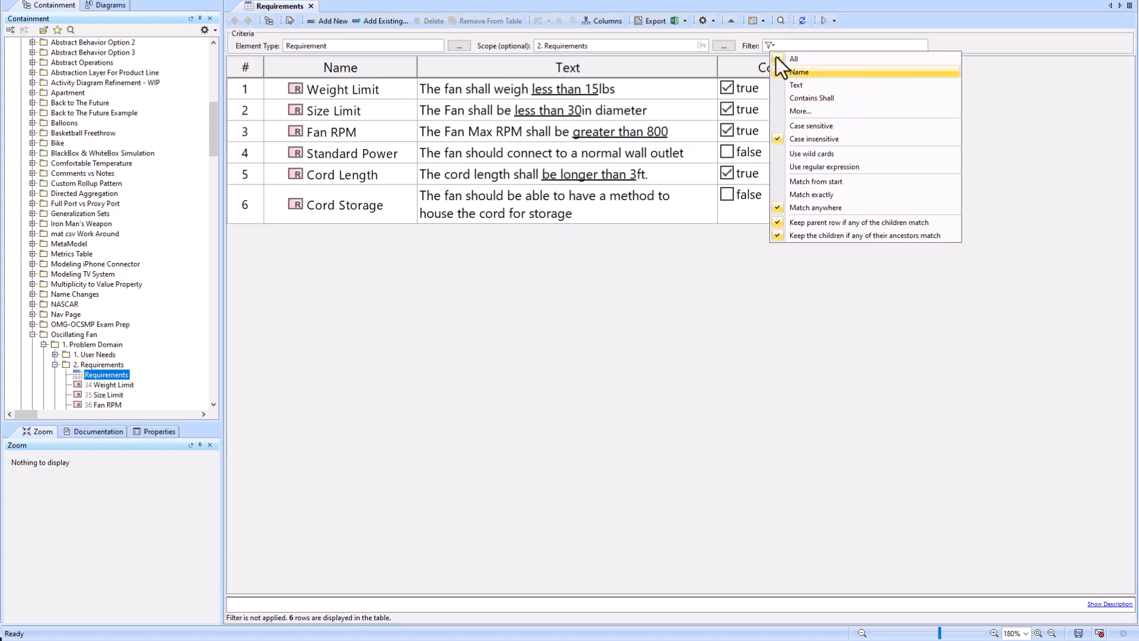
click(706, 23)
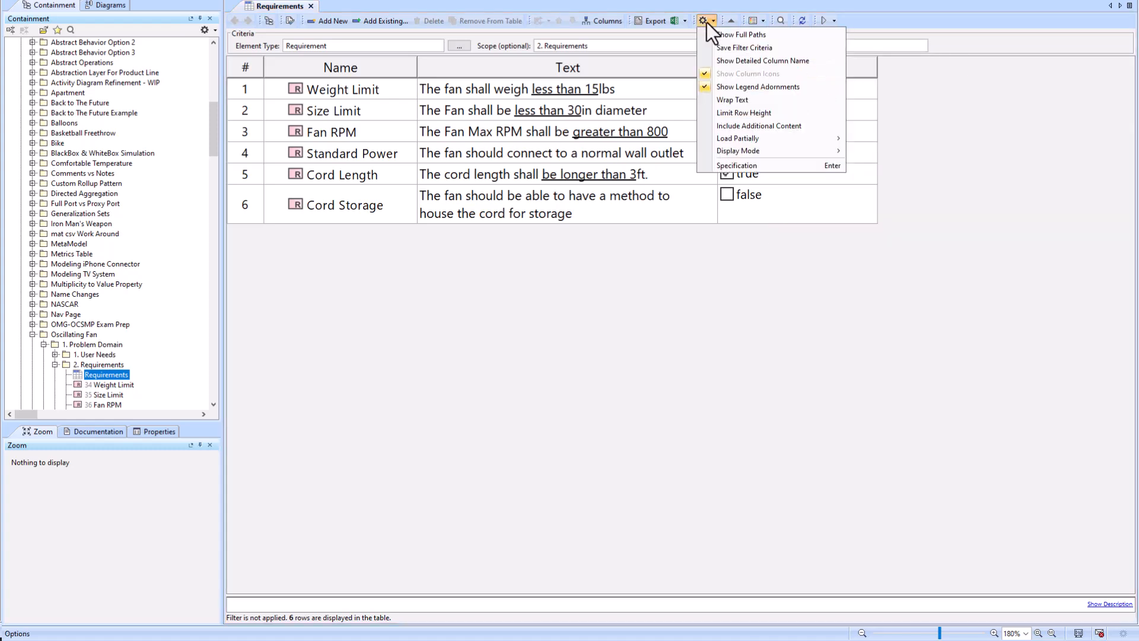
click(739, 255)
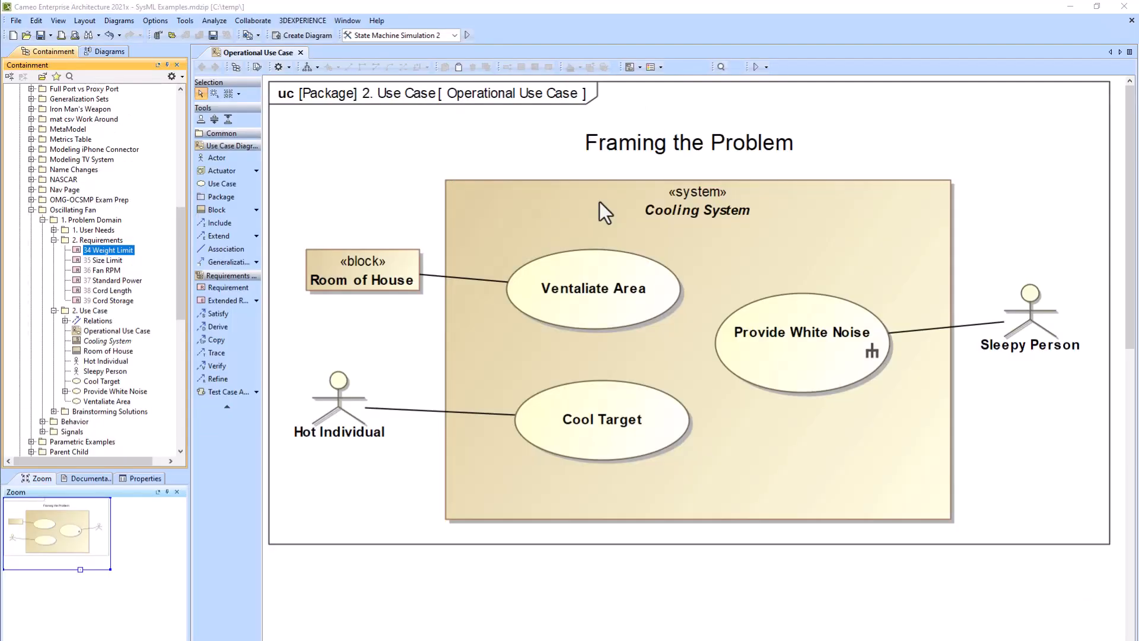
Step: Create a generic table in the 2. Requirements package of the Oscillating Fan's Problem Domain
right_click(93, 241)
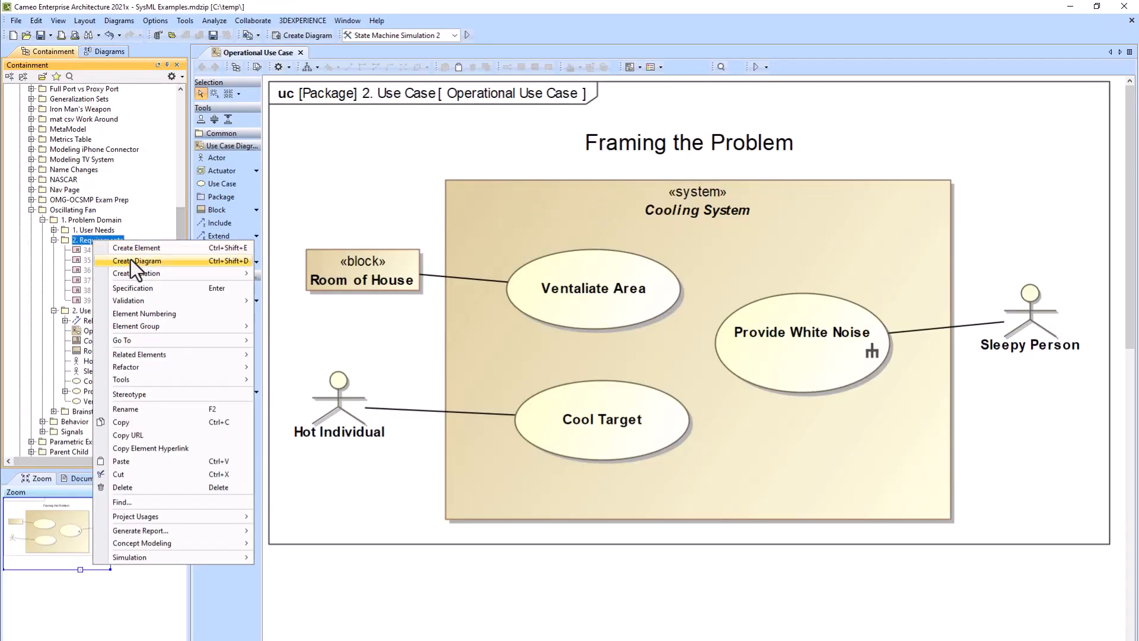
click(139, 262)
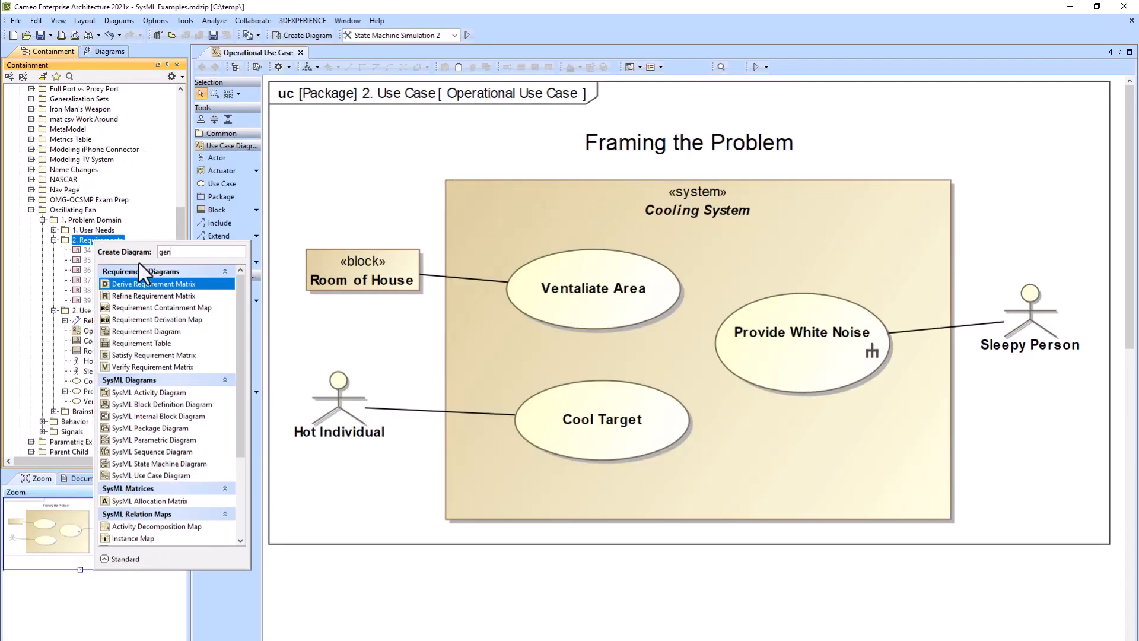
text(gen)
click(143, 279)
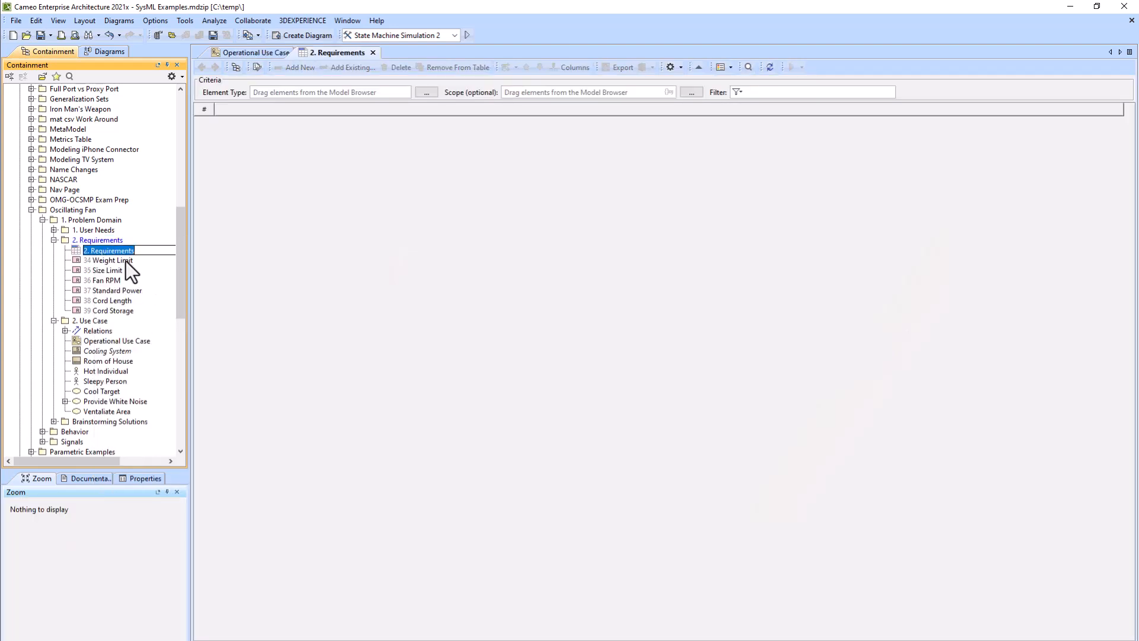
Step: Name the table Requirements and set its element type to Requirement and its scope to the 2. Requirements package
drag(92, 250, 560, 92)
key(BackSpace)
key(Return)
Step: Add the Text column and adjust the column widths so each requirement's text fits on one line
drag(1122, 123, 331, 119)
click(561, 66)
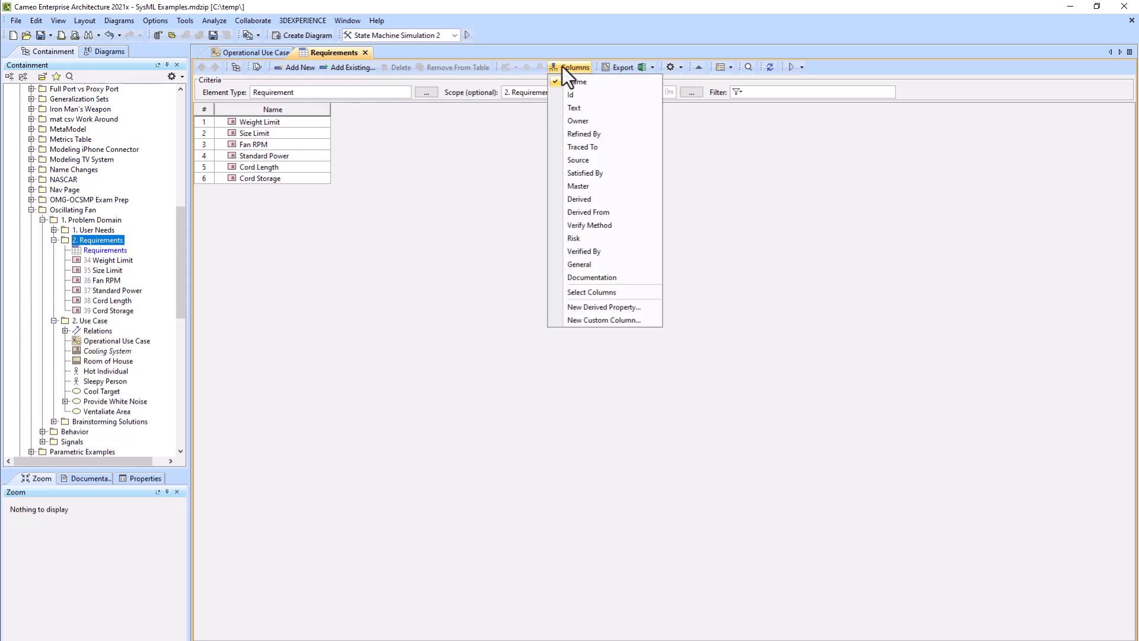
click(584, 107)
click(418, 109)
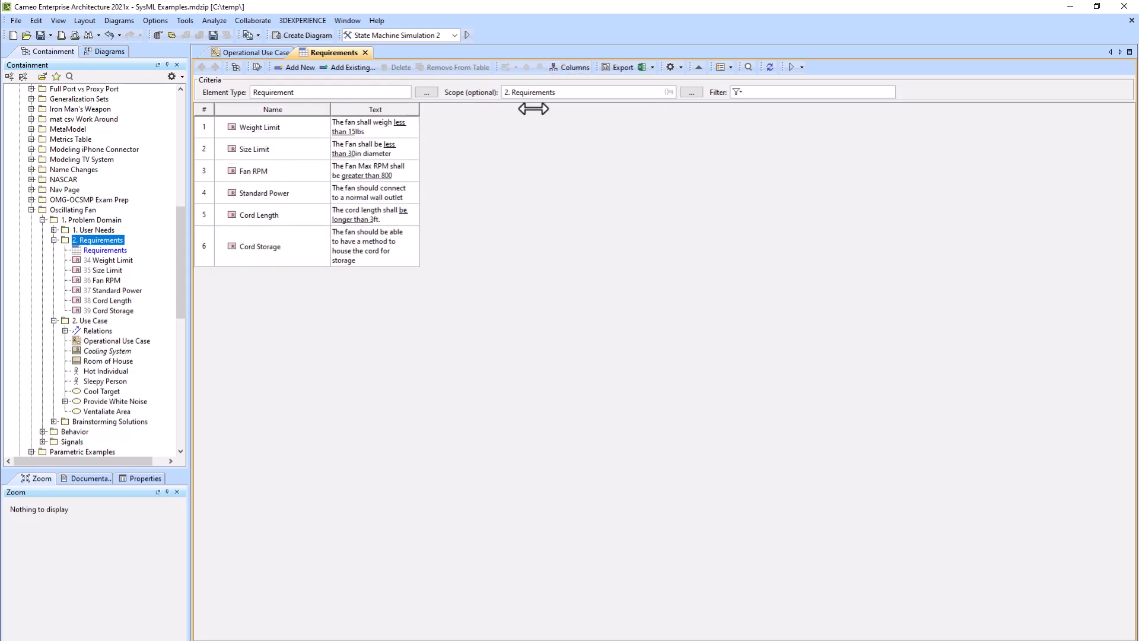
drag(418, 110, 579, 111)
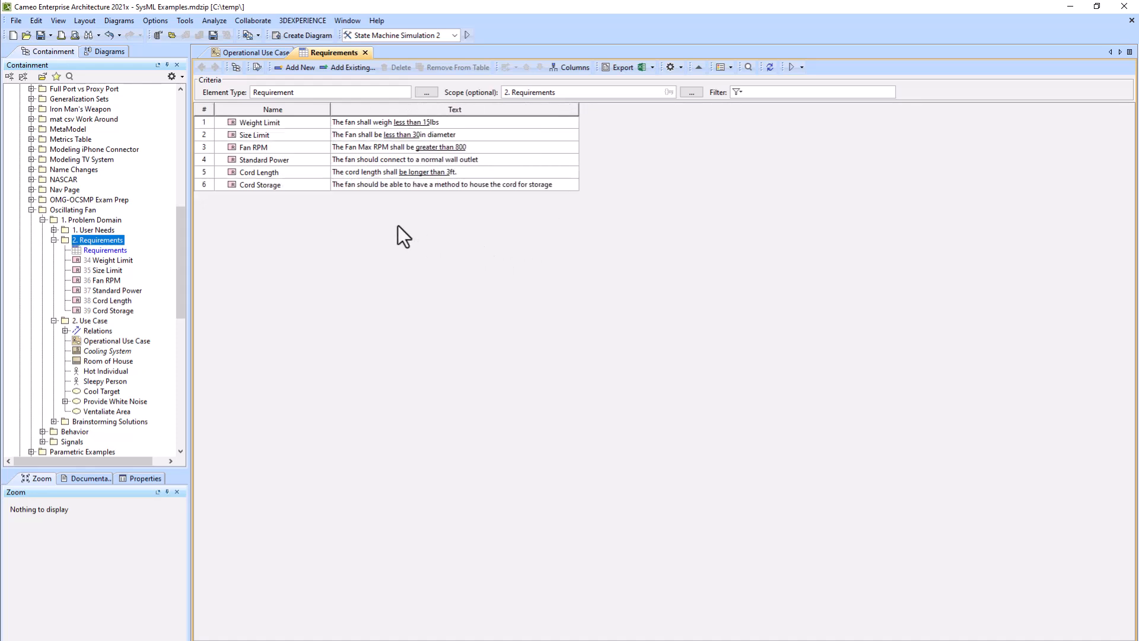
scroll(451, 215, up, 3)
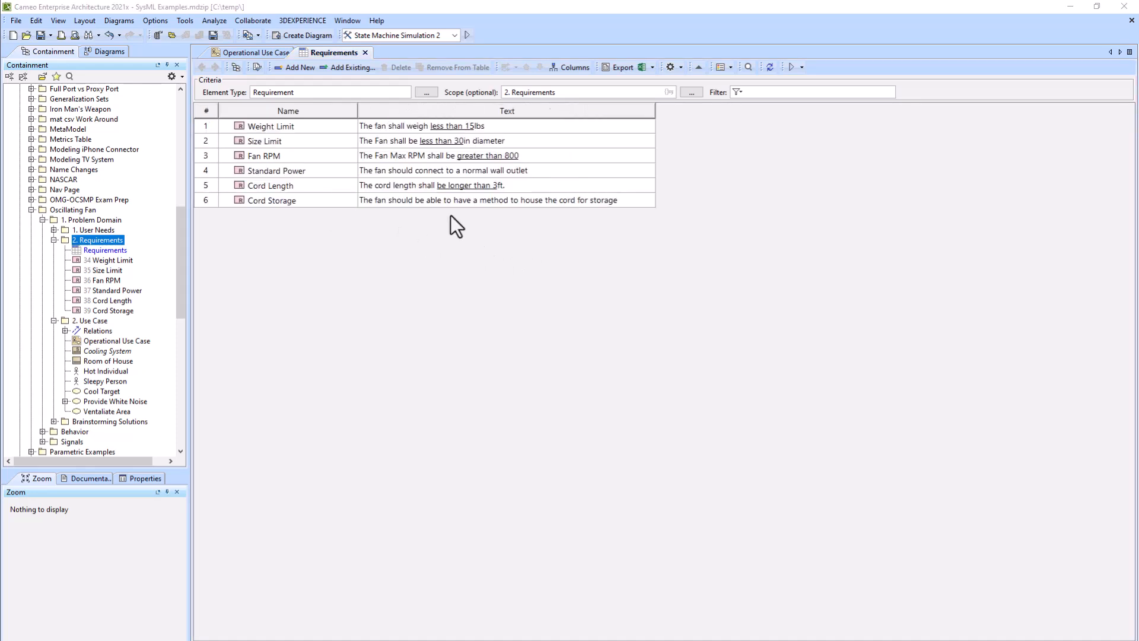
Step: Try filtering the Requirements table by "shall" with the default filter settings, and clear the filter
click(752, 92)
text(shall)
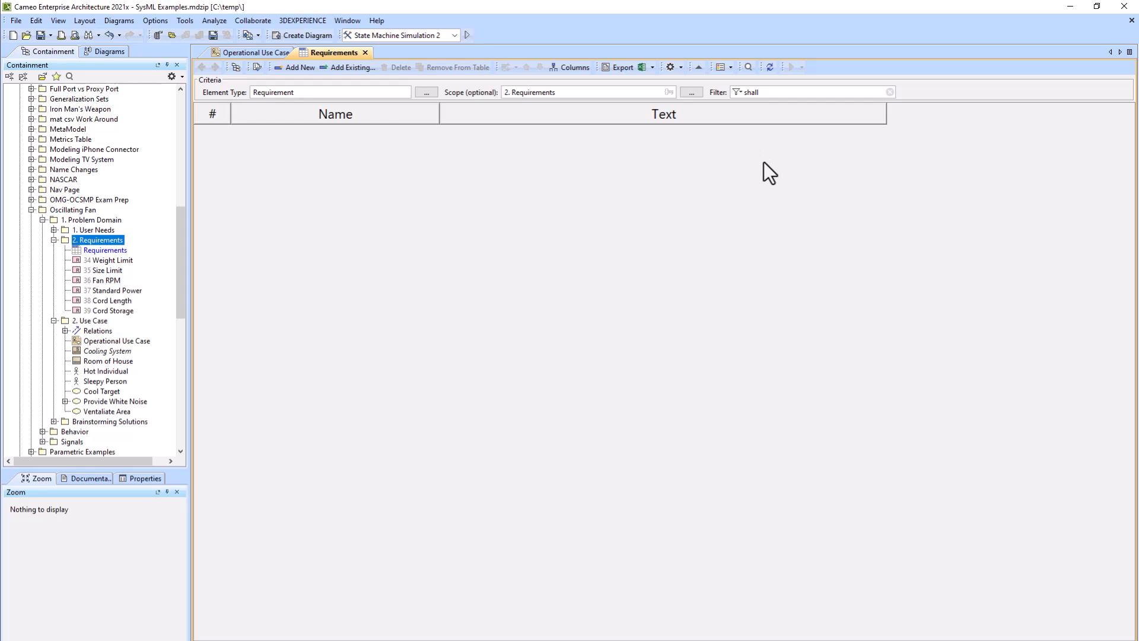
click(889, 91)
Step: Set the filter to search the Text column and filter the requirements by "shall"
click(738, 91)
click(767, 107)
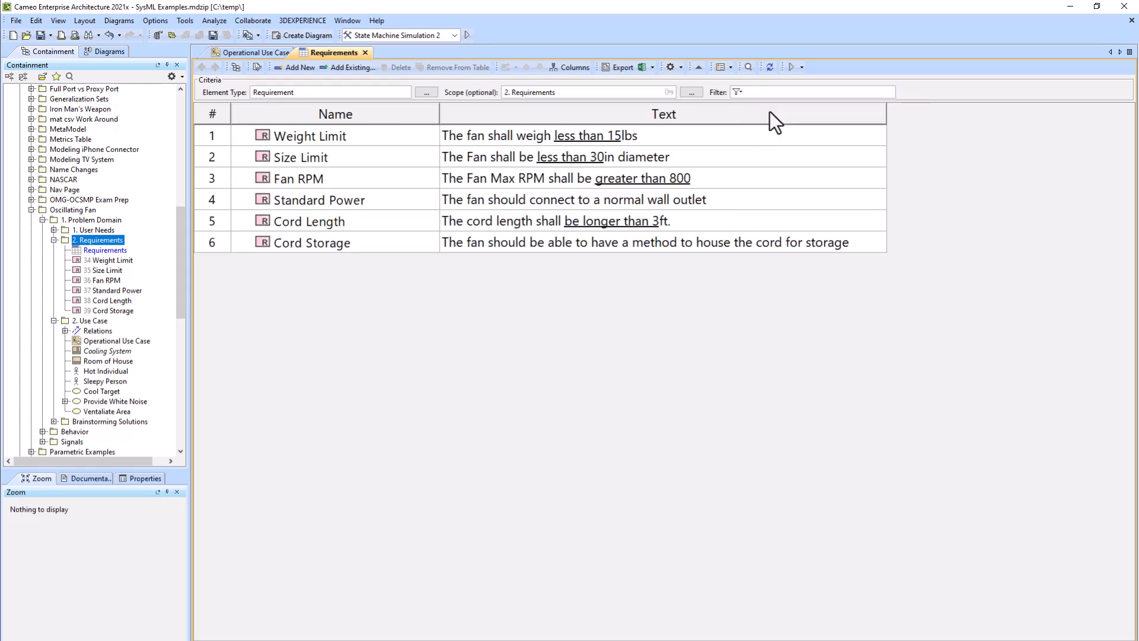
click(739, 92)
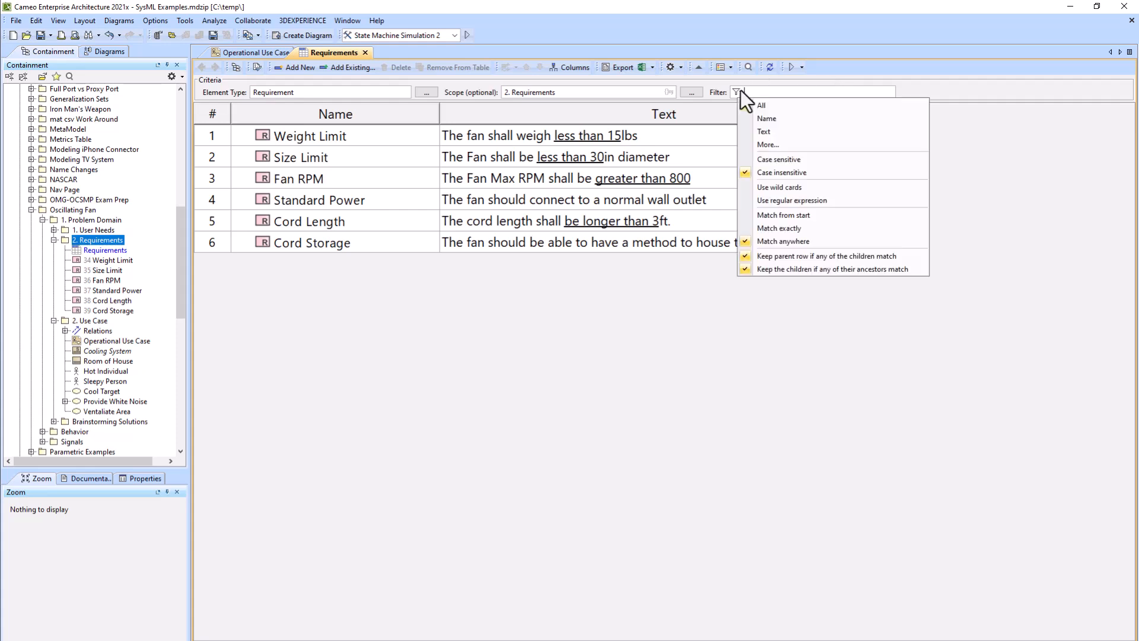
click(770, 130)
text(shall)
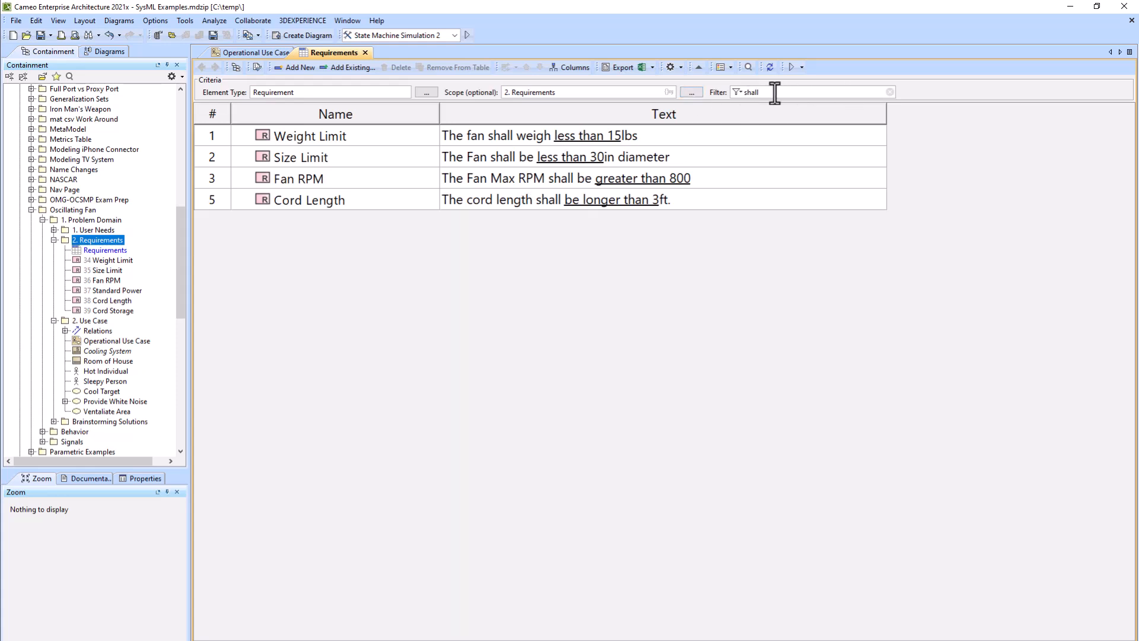
Step: Turn on Save Filter Criteria for the table, and close and reopen the table to test it
click(669, 67)
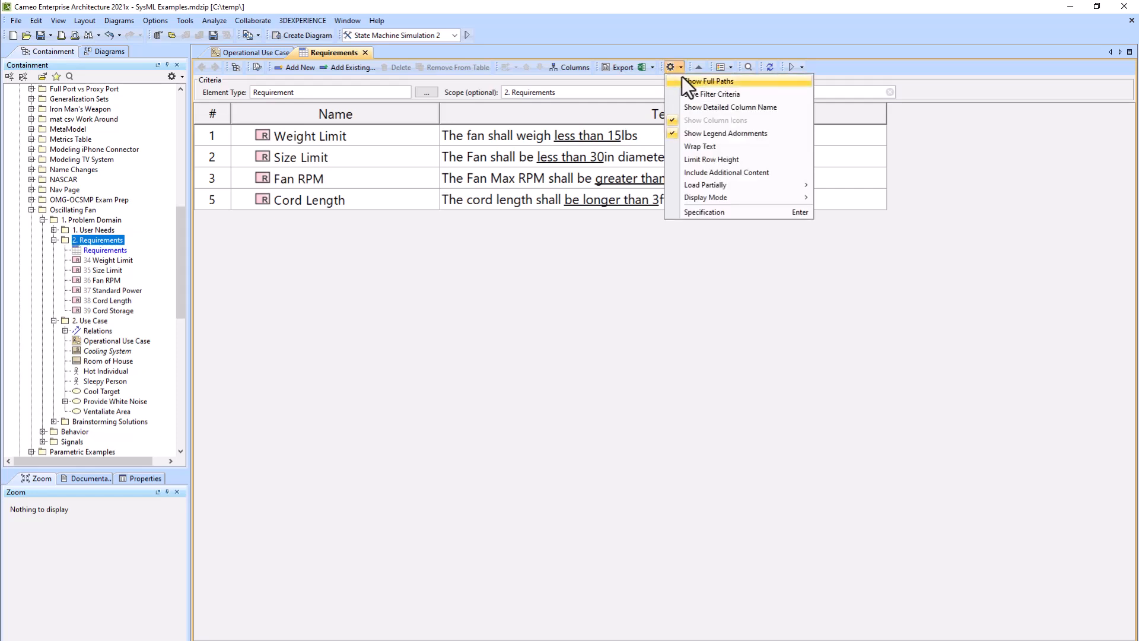
click(709, 95)
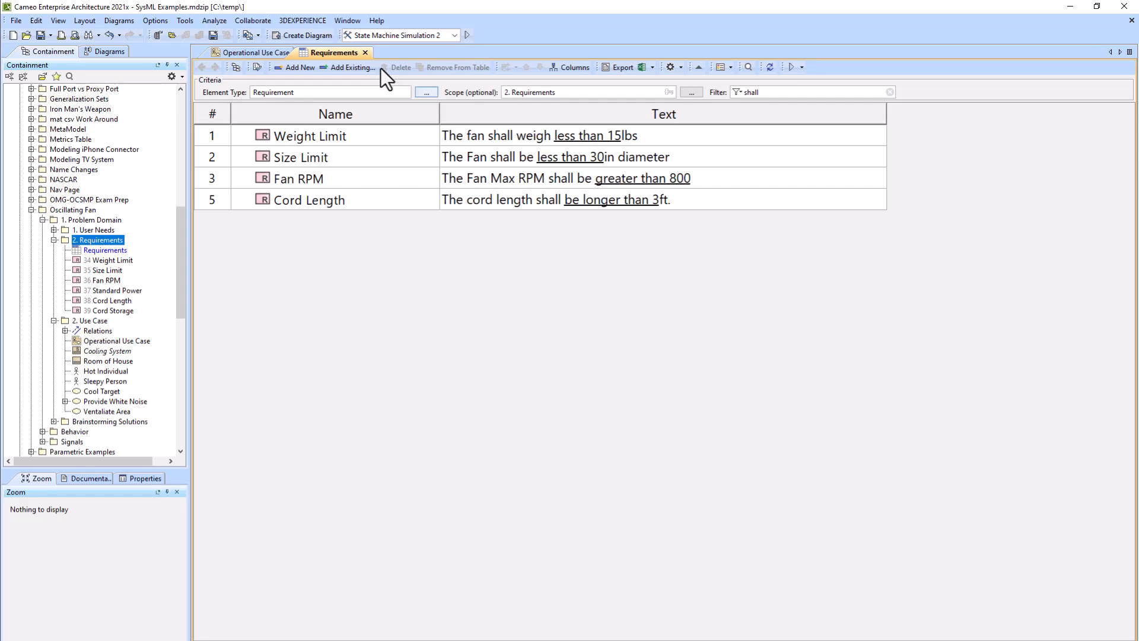
click(365, 52)
double_click(92, 250)
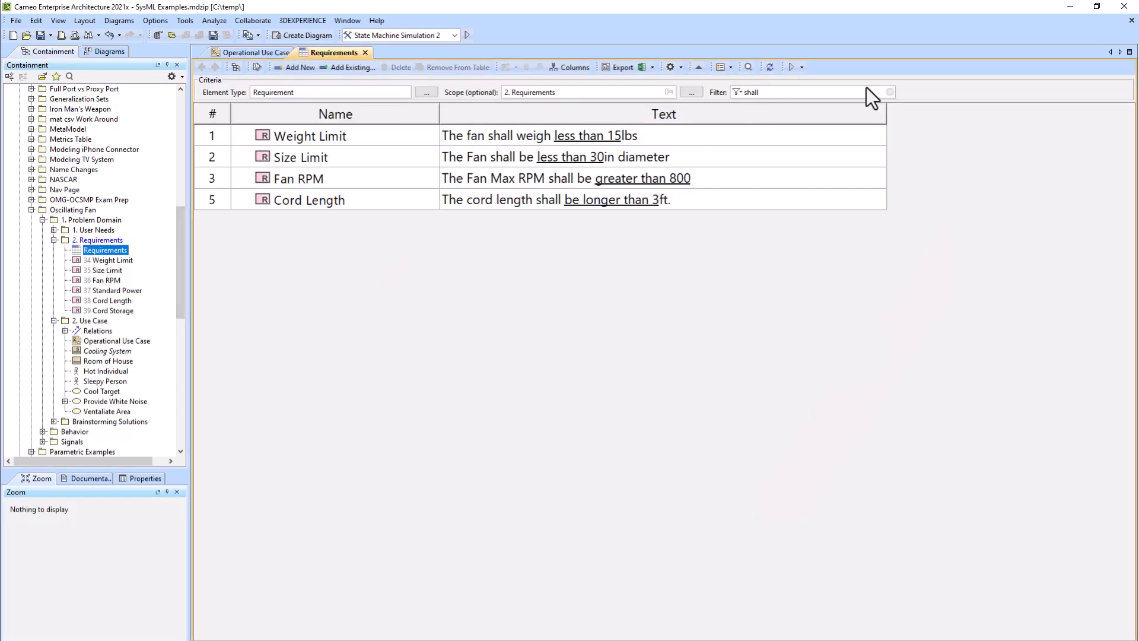
Step: Clear the filter, turn off Save Filter Criteria, and filter the table by "shall" again
click(890, 94)
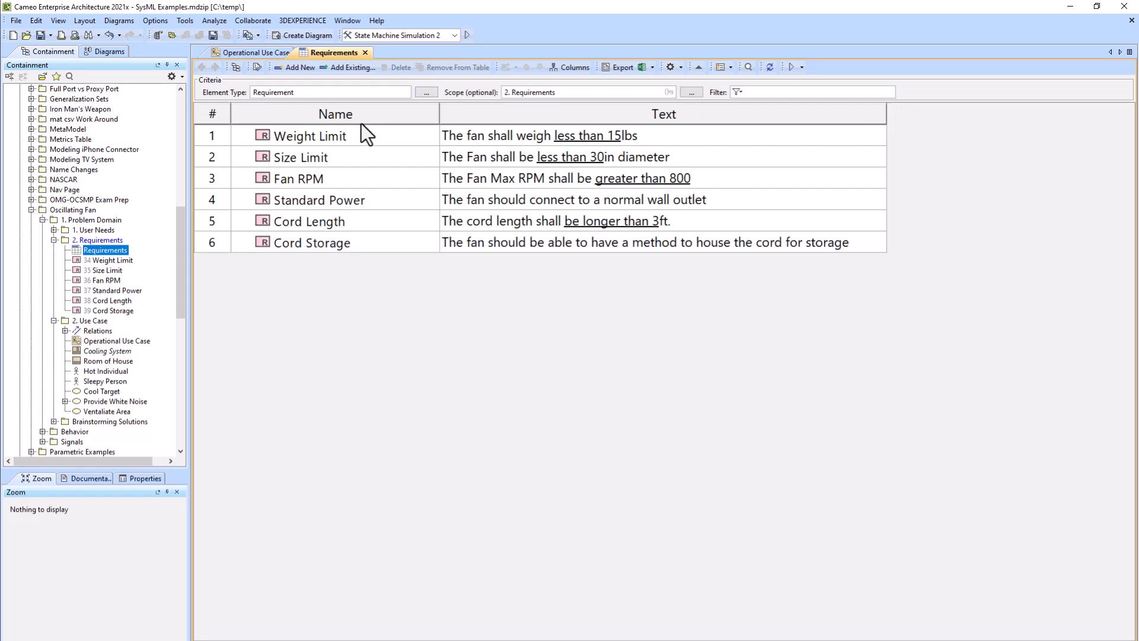
click(672, 68)
click(690, 95)
text(shall)
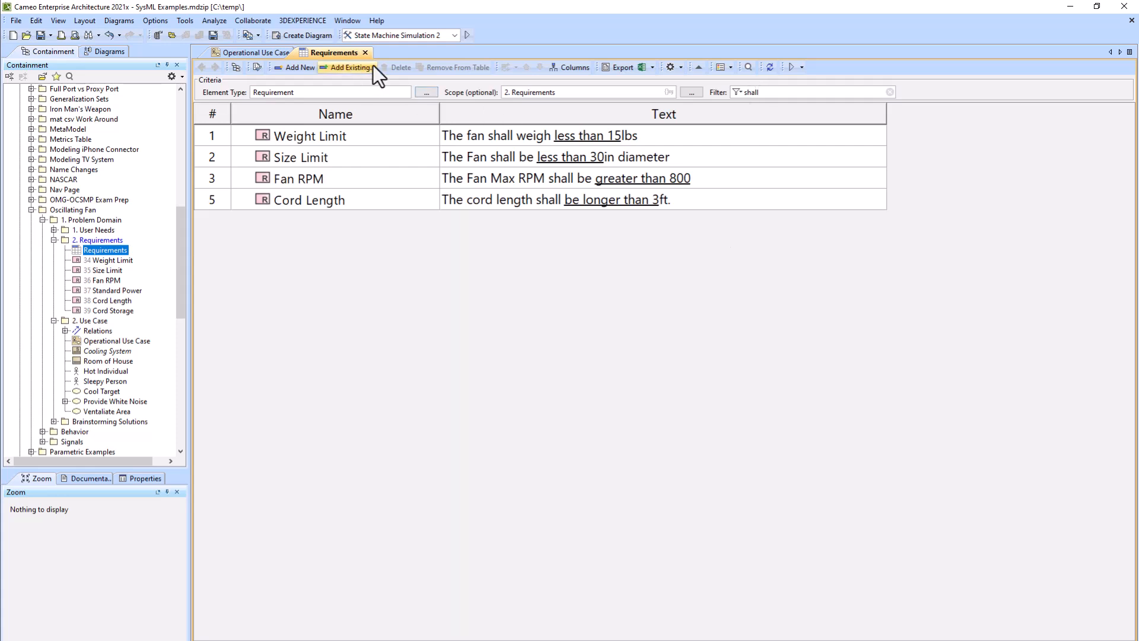
Step: Close and reopen the Requirements table to check whether the filter is retained with saving turned off
click(670, 68)
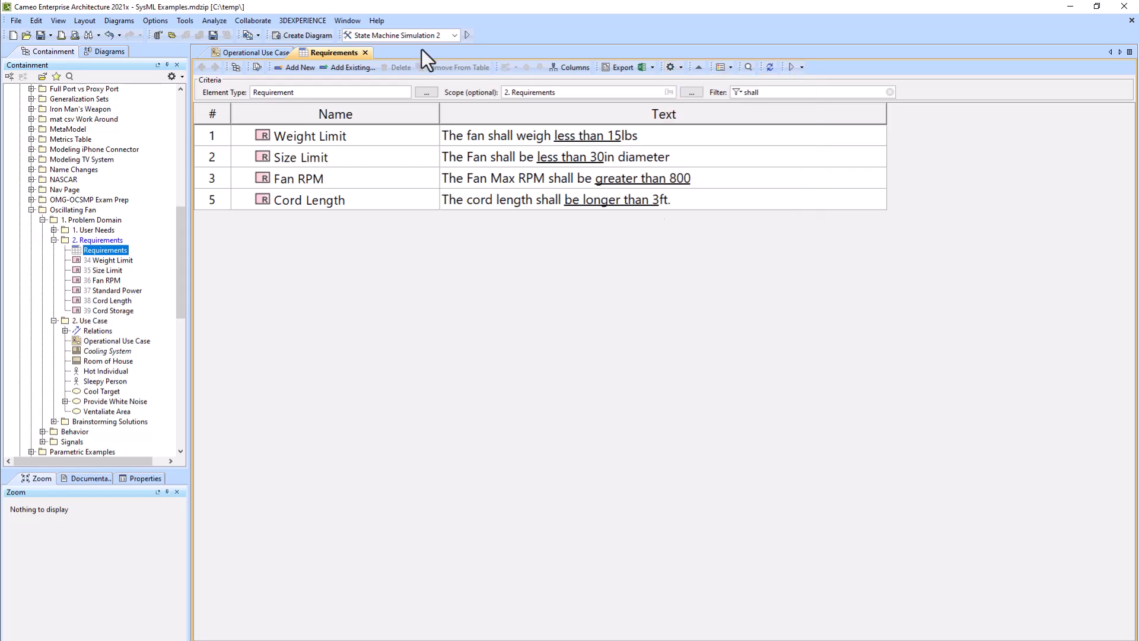
click(365, 53)
click(104, 251)
double_click(104, 250)
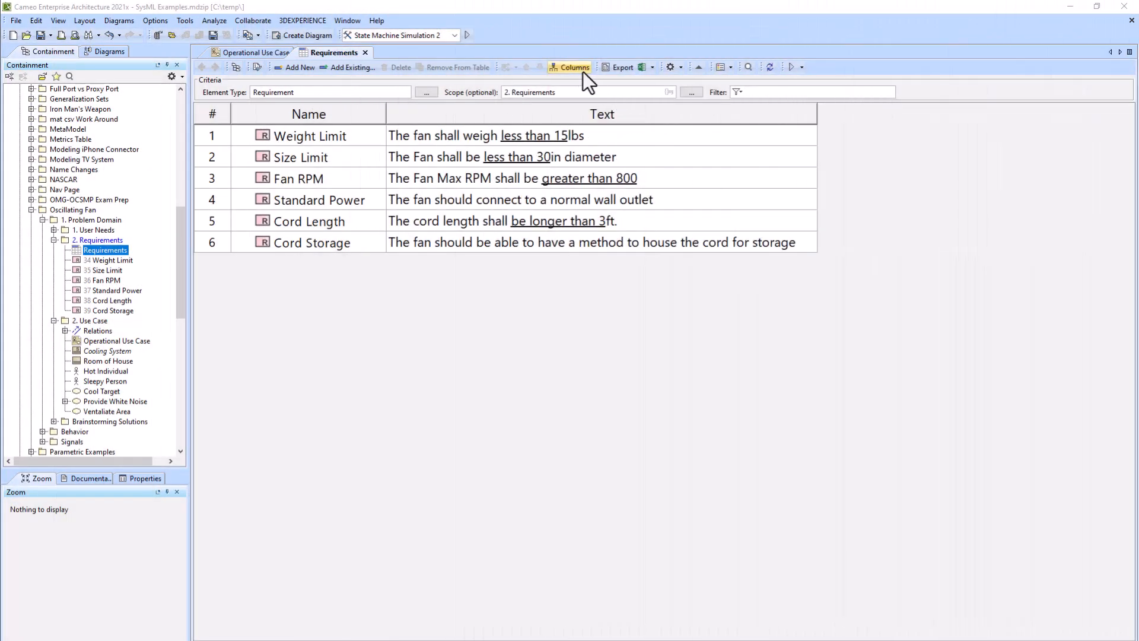
Step: Start a new custom column named Contains Shall and remove all default operations from its expression
click(574, 67)
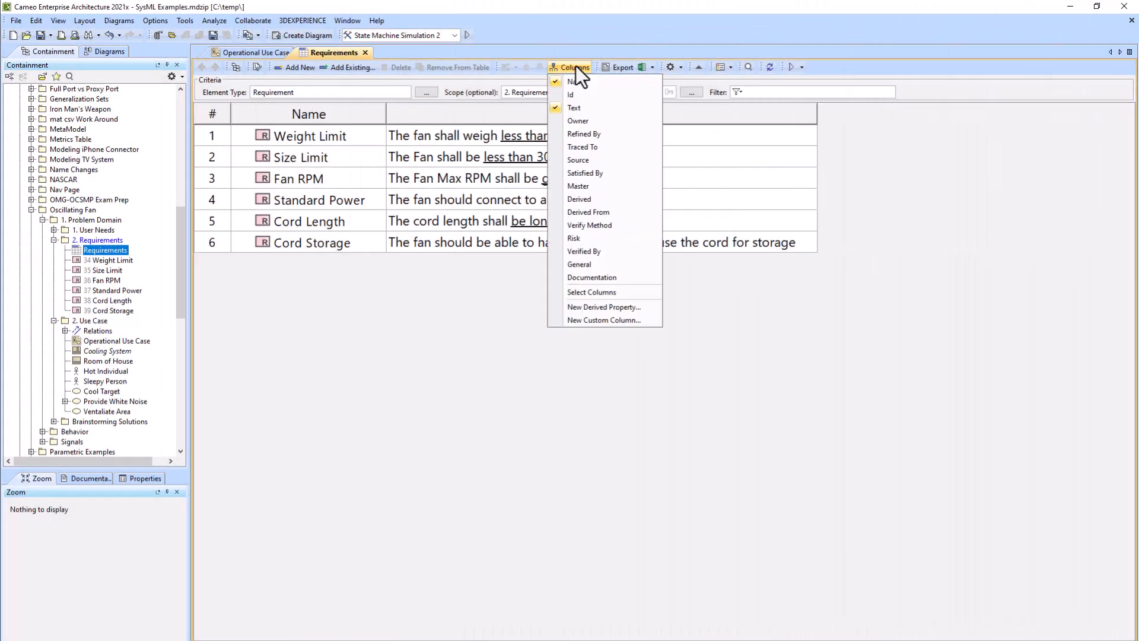
click(606, 320)
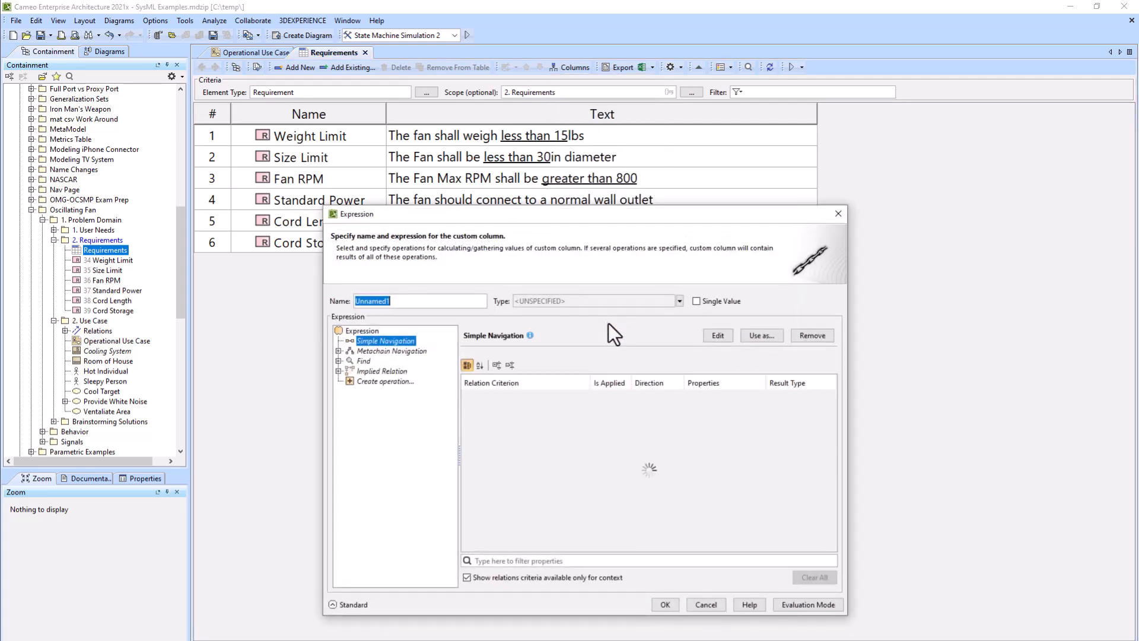
text(C)
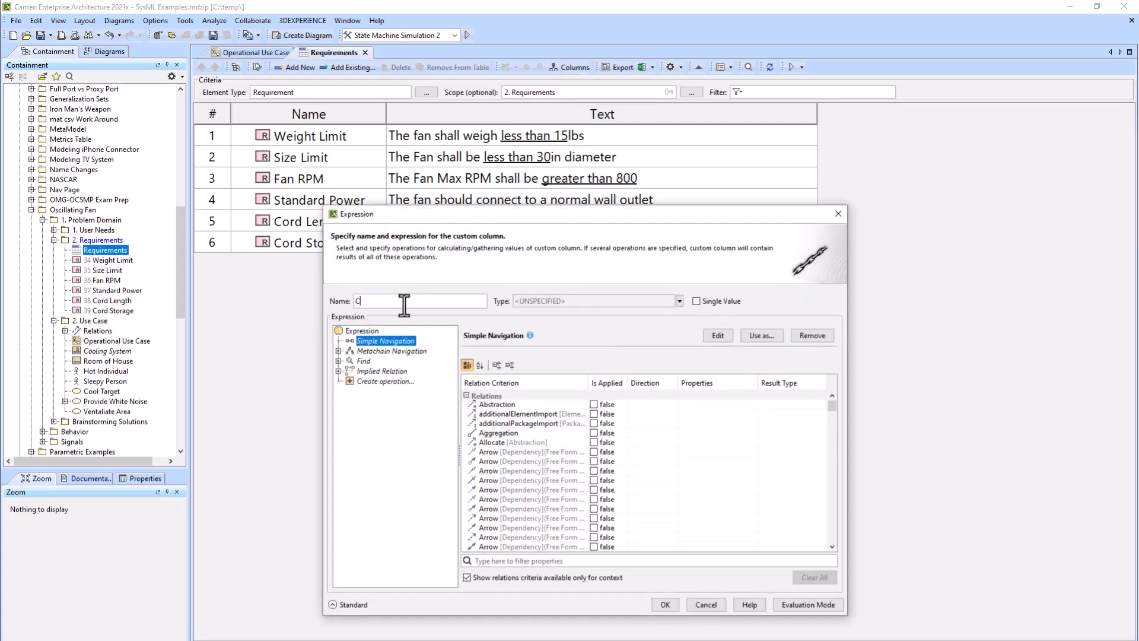
text(ontains Shal)
click(808, 339)
click(808, 339)
click(808, 339)
click(808, 339)
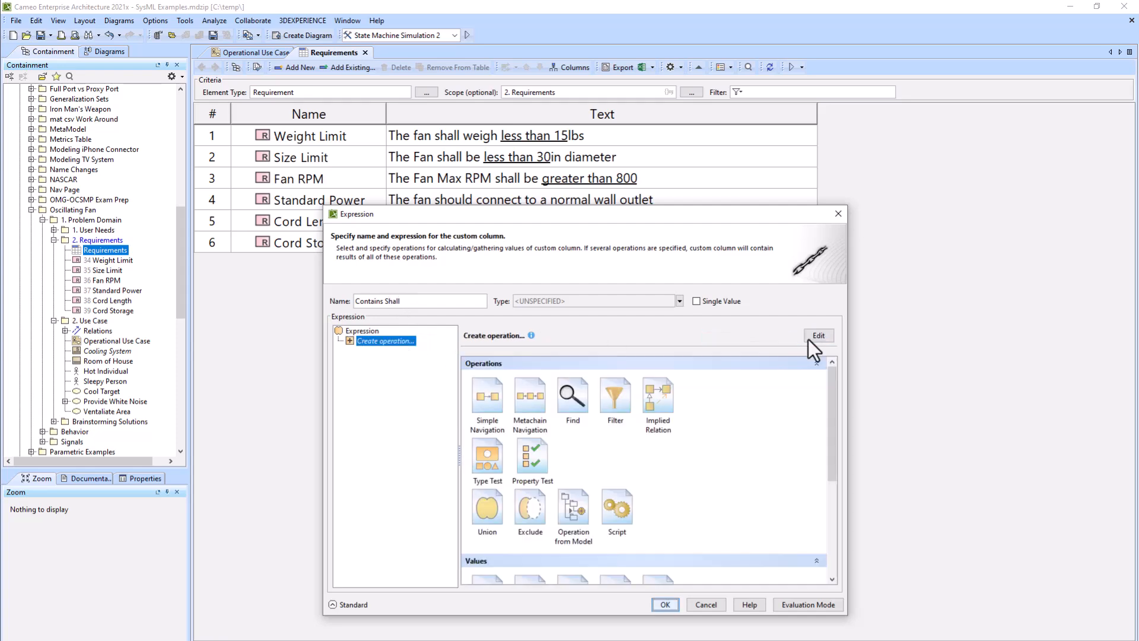
Step: Add an Operation from Model to the column's expression, using the StringContains behavior
click(573, 507)
text(conta)
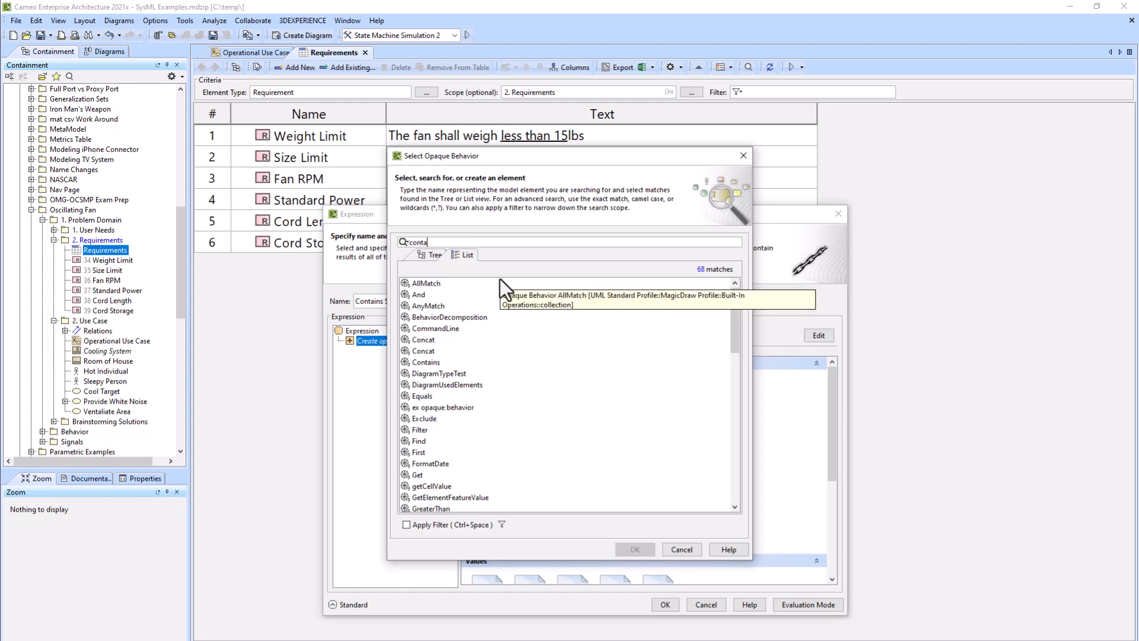
click(434, 294)
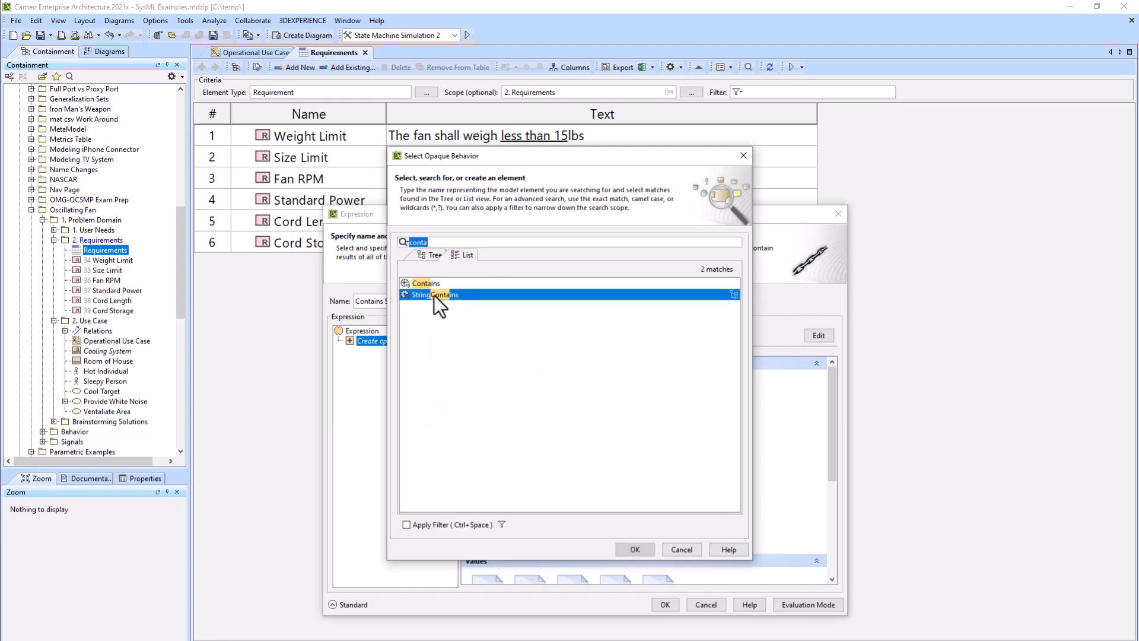
click(634, 548)
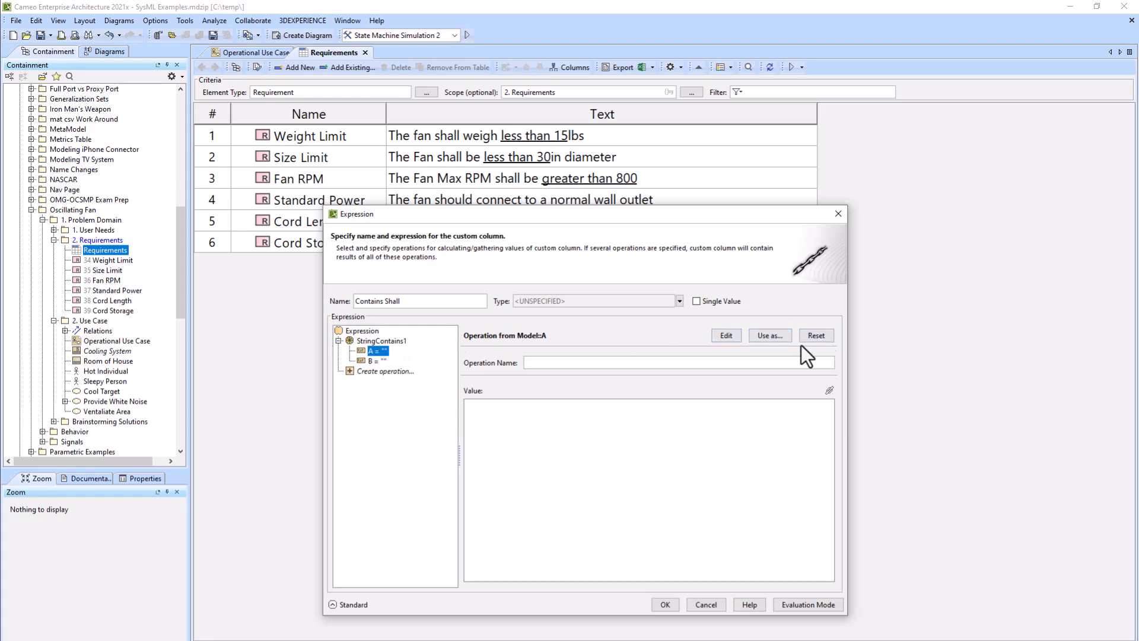
Step: Set StringContains argument A to a Metachain Navigation from Requirement [Class] to the Text (AbstractRequirement) property
click(821, 338)
click(572, 415)
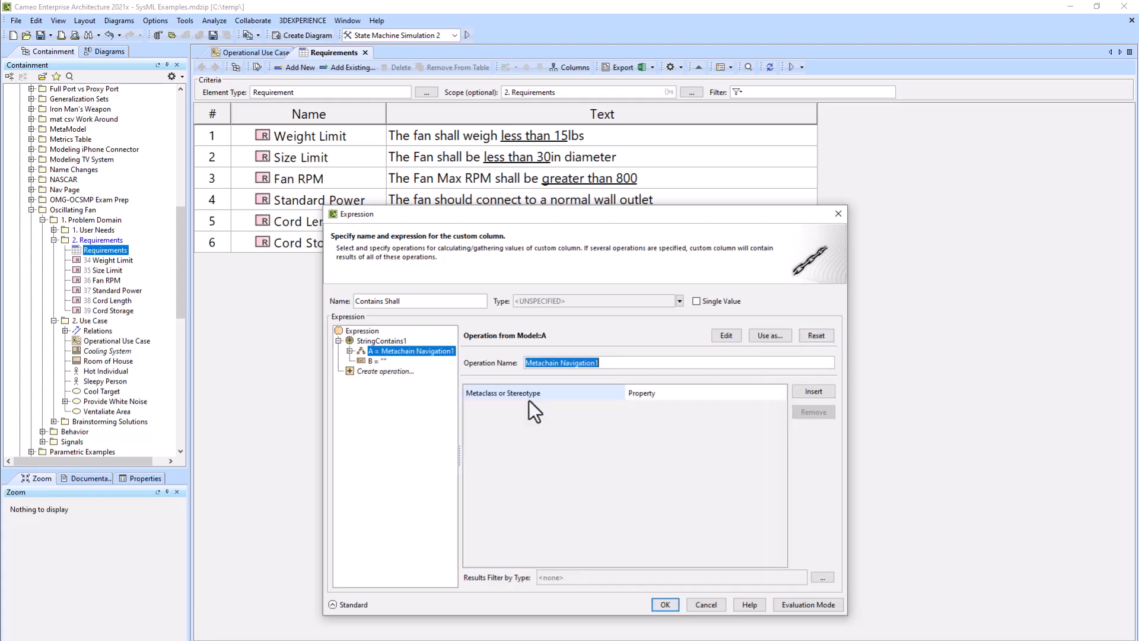
click(813, 391)
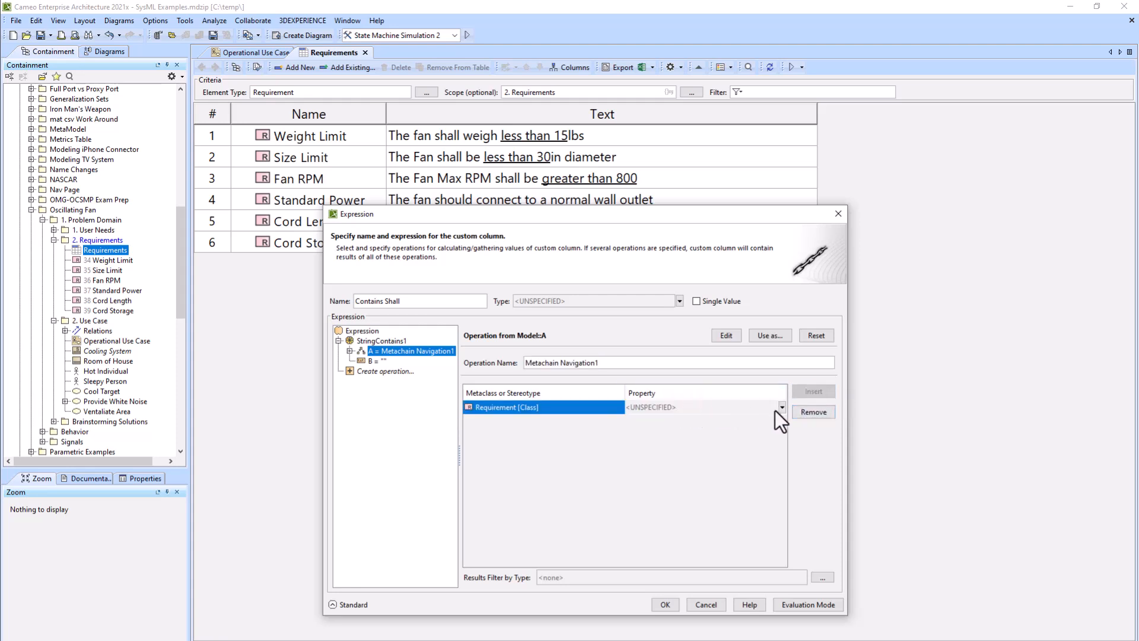
click(781, 407)
text(text)
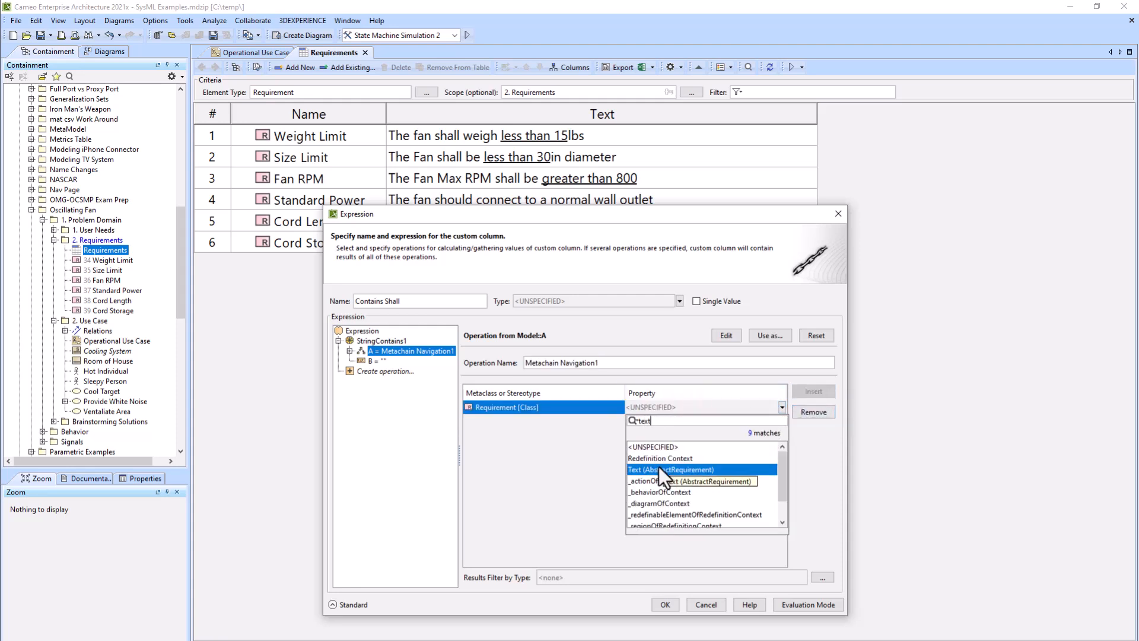
click(658, 466)
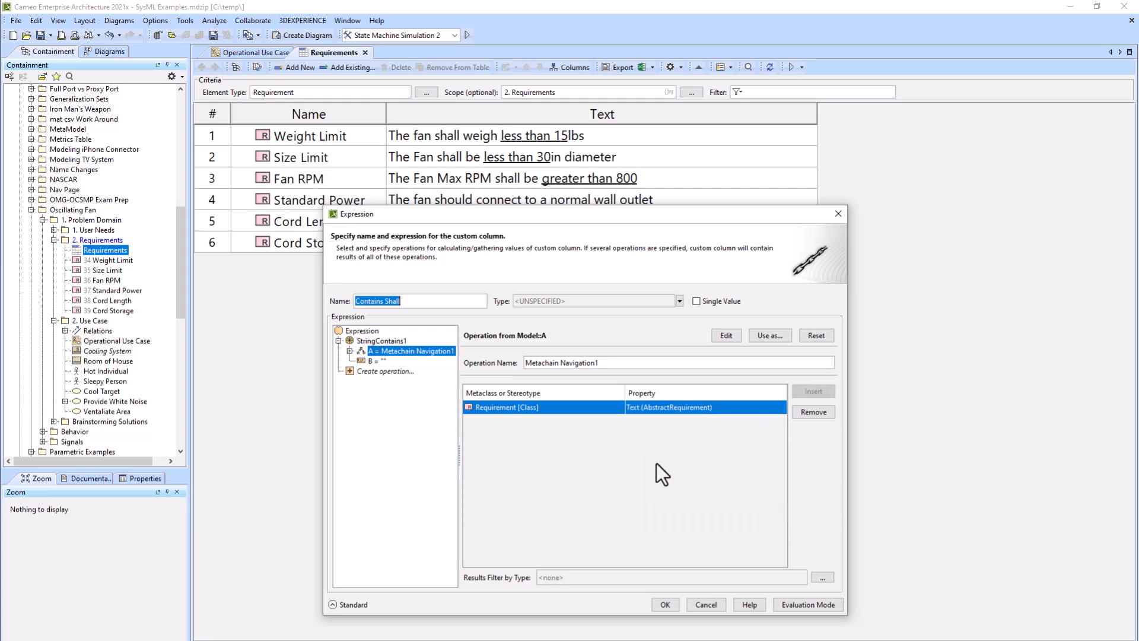
Step: Set StringContains argument B to the text "Shall", then check the expression's arguments and apply the custom column
click(374, 360)
click(502, 425)
text(Sahll)
drag(479, 404, 468, 405)
text(hall)
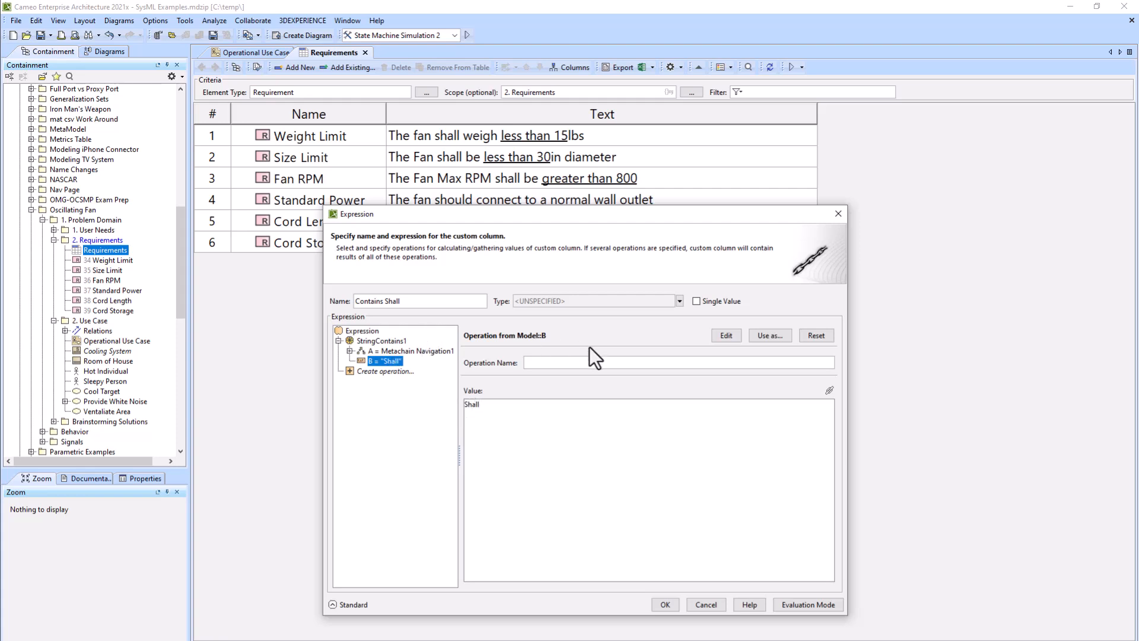
click(349, 350)
click(382, 361)
click(391, 371)
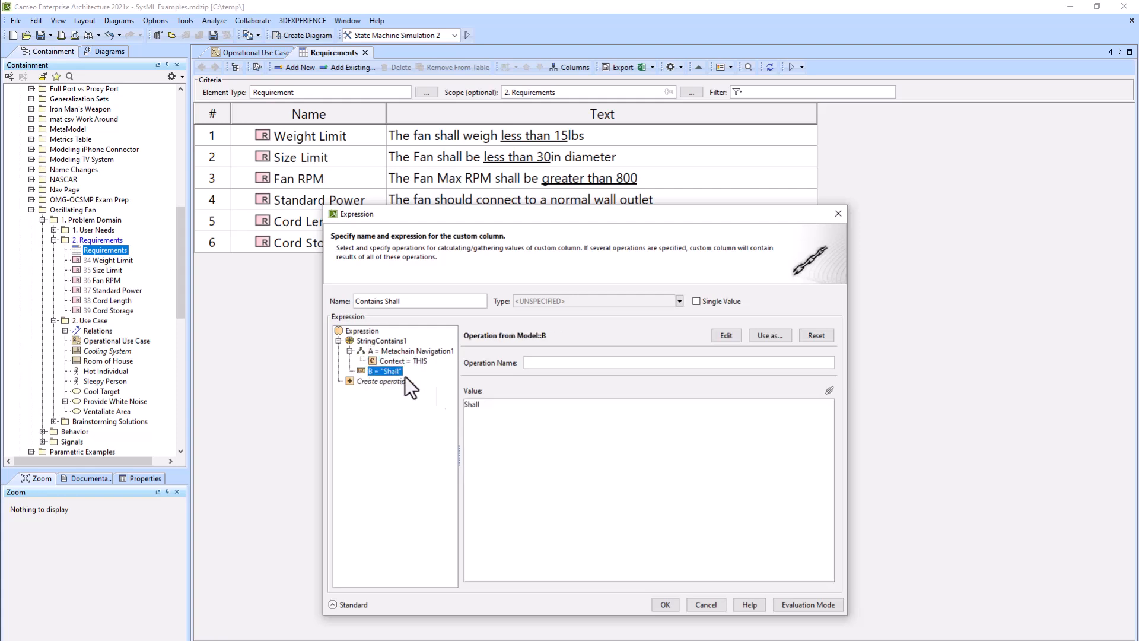
click(665, 605)
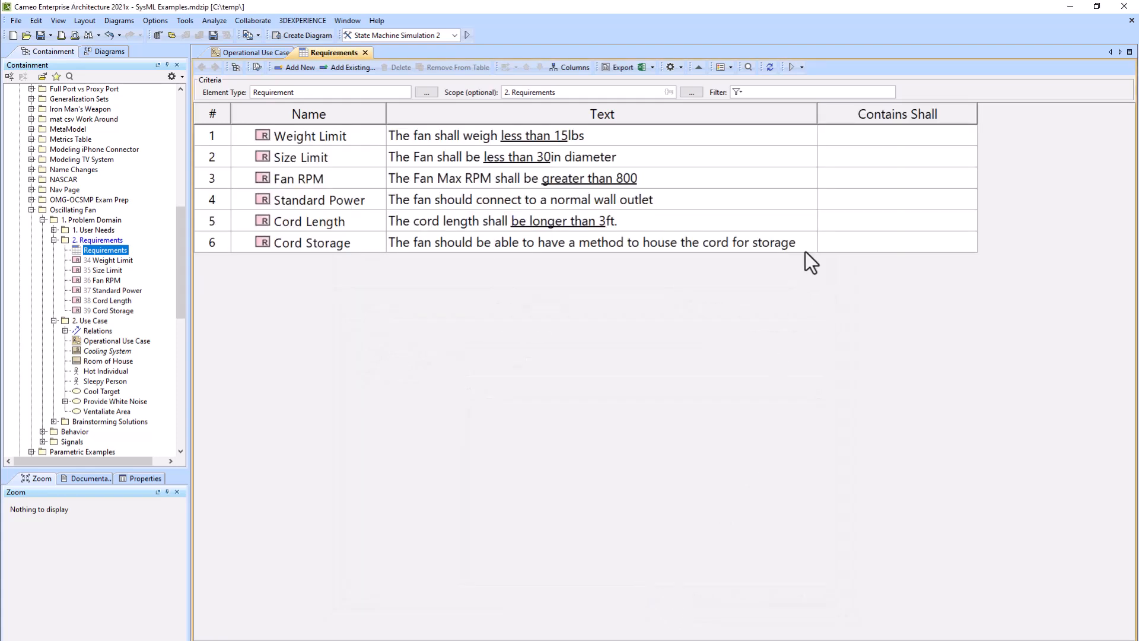
Step: Edit the Contains Shall custom column and set its type to Boolean
right_click(841, 121)
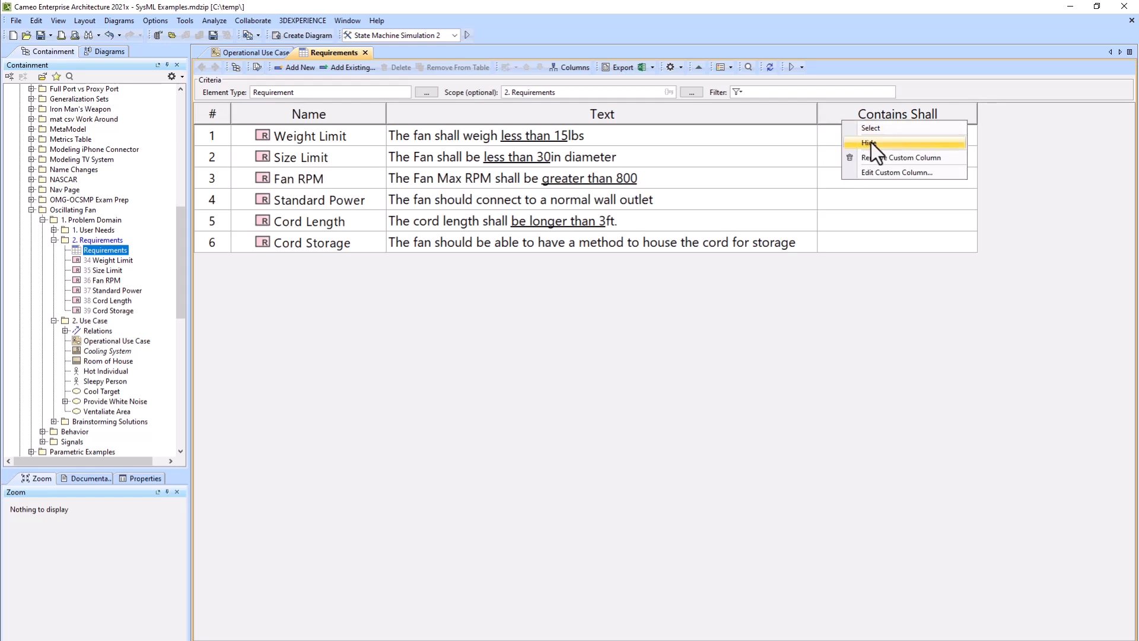
click(891, 174)
click(678, 301)
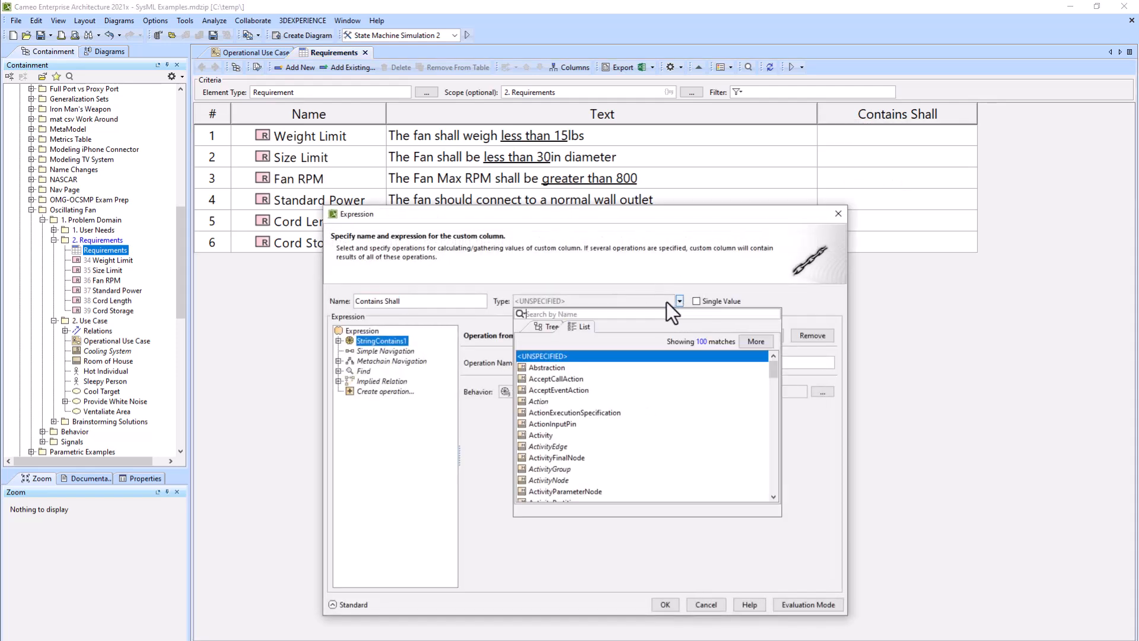
text(Bool)
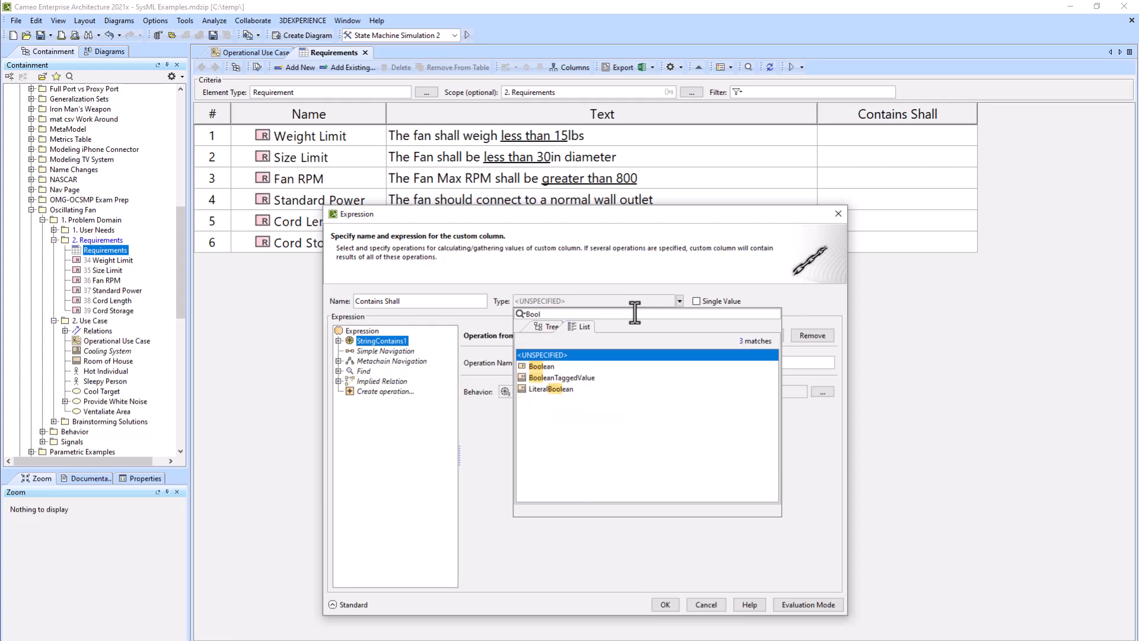
click(549, 366)
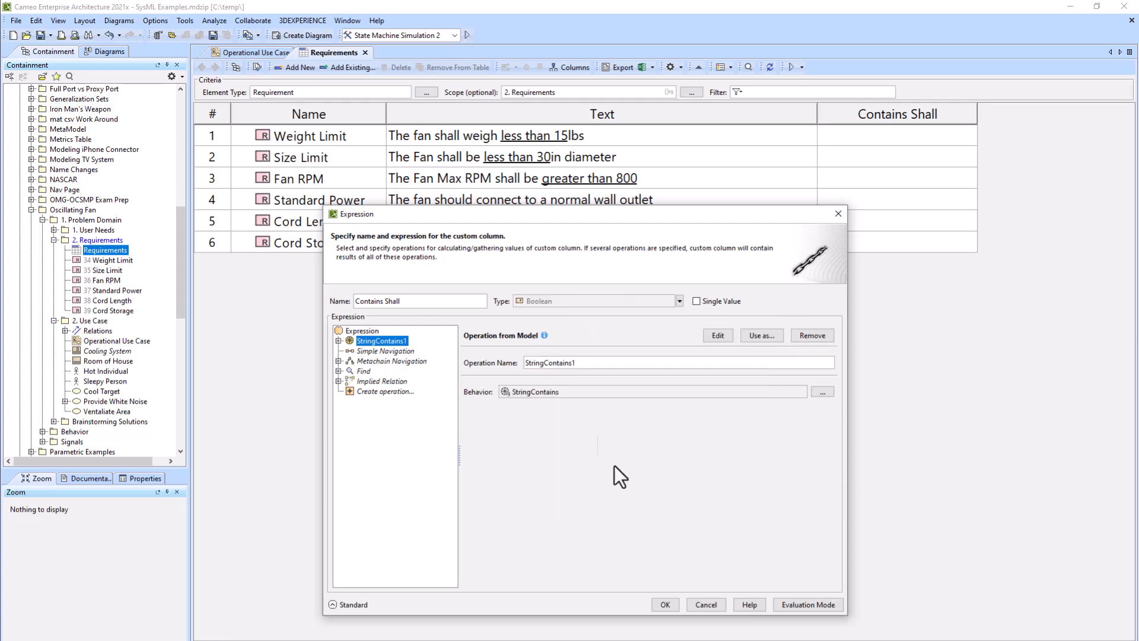
click(668, 602)
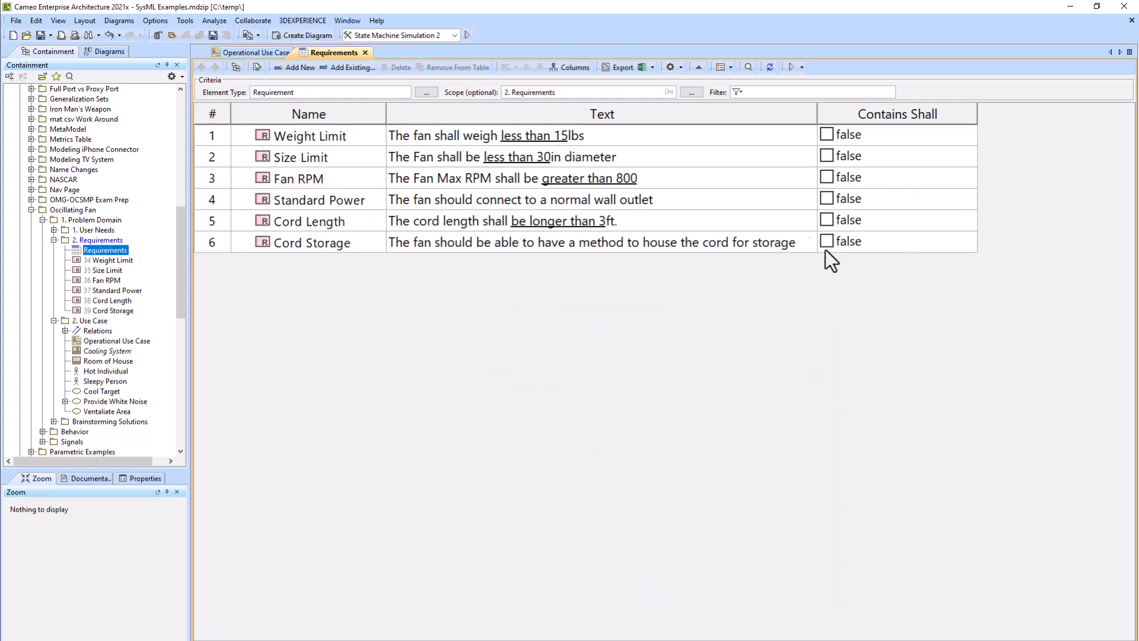
Step: Change argument B of the Contains Shall column's StringContains operation to lowercase "shall"
right_click(930, 112)
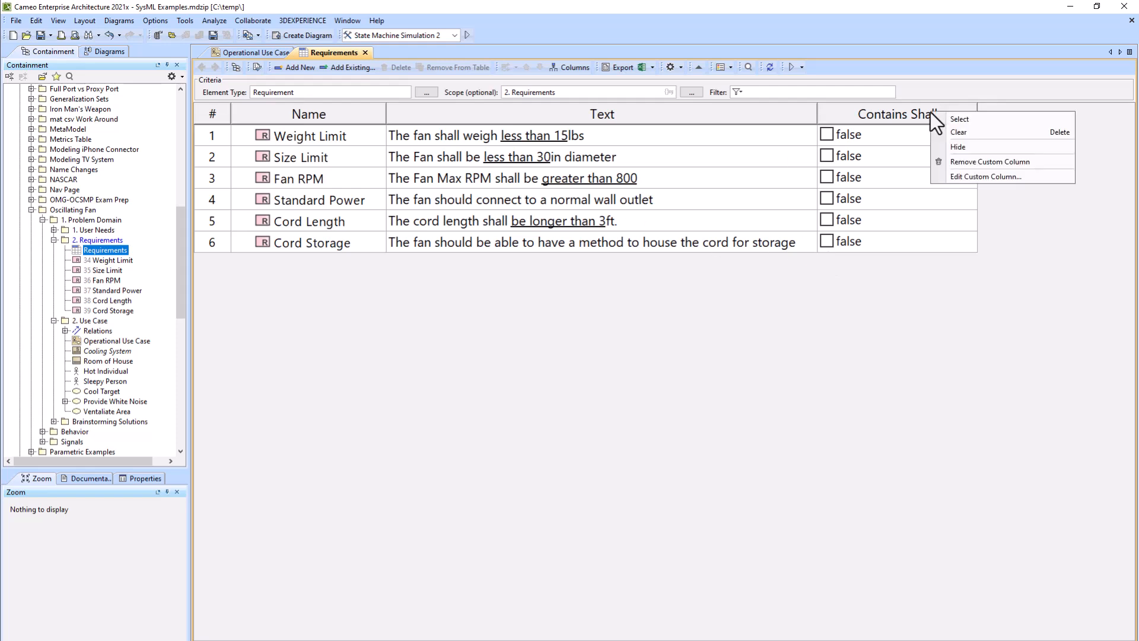
click(976, 176)
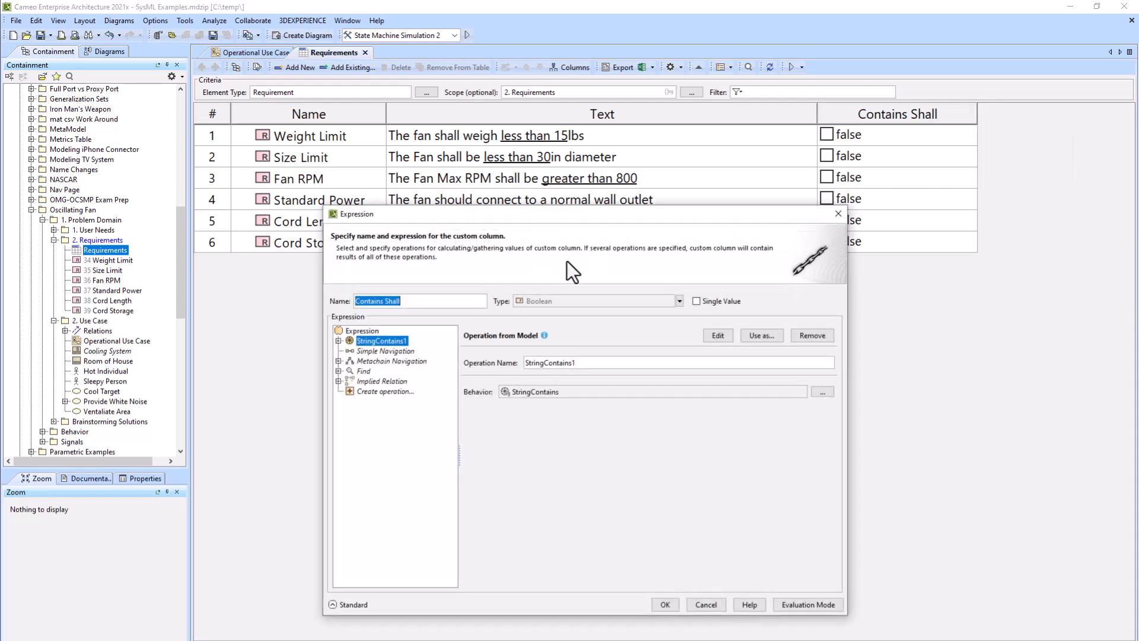
click(339, 341)
click(380, 360)
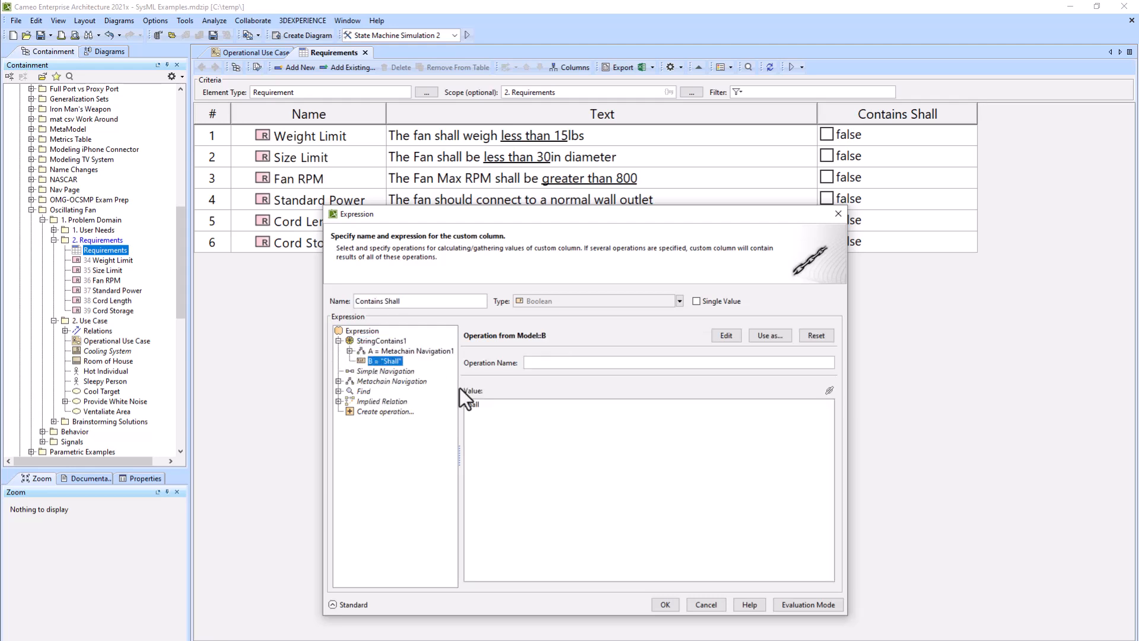
click(467, 403)
key(BackSpace)
text(s)
click(665, 604)
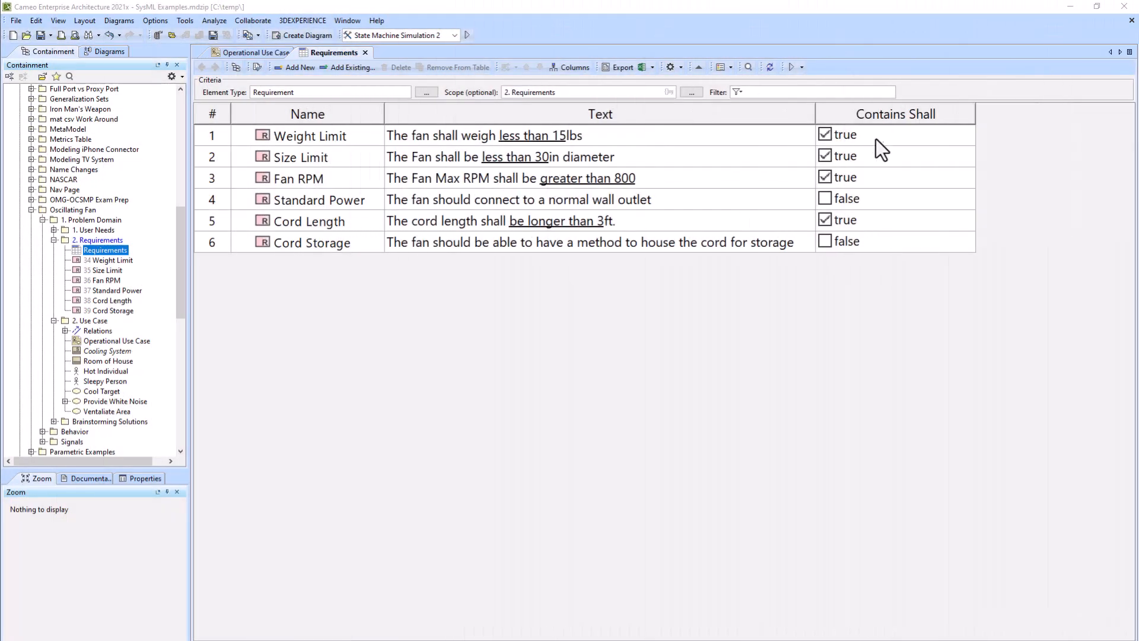
Step: Copy the whole expression of the Contains Shall custom column
right_click(857, 115)
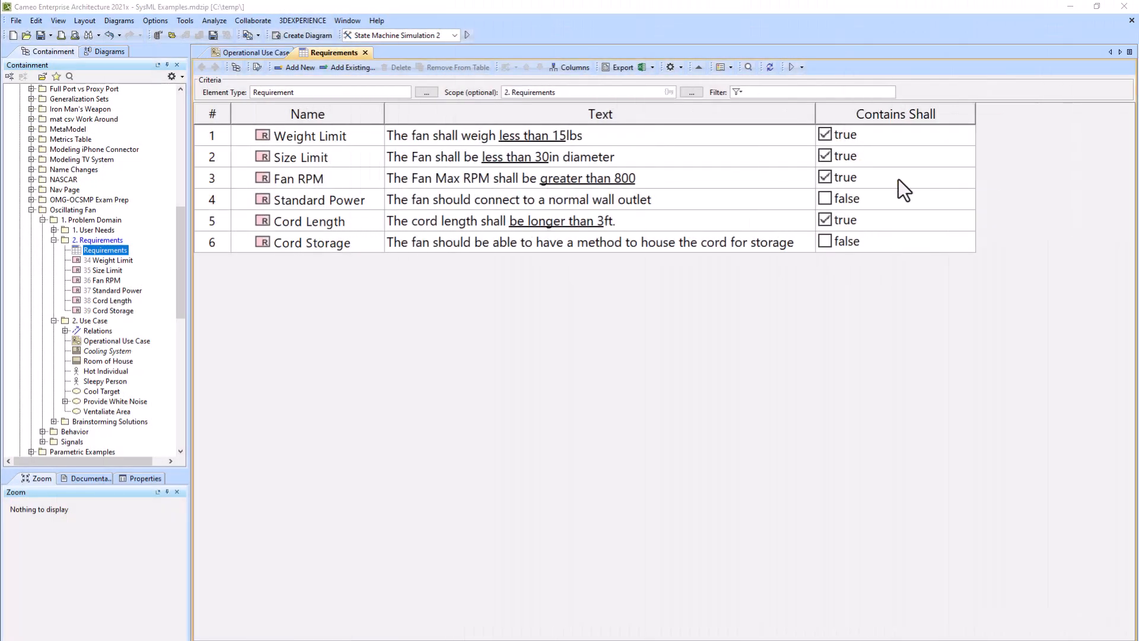
click(898, 179)
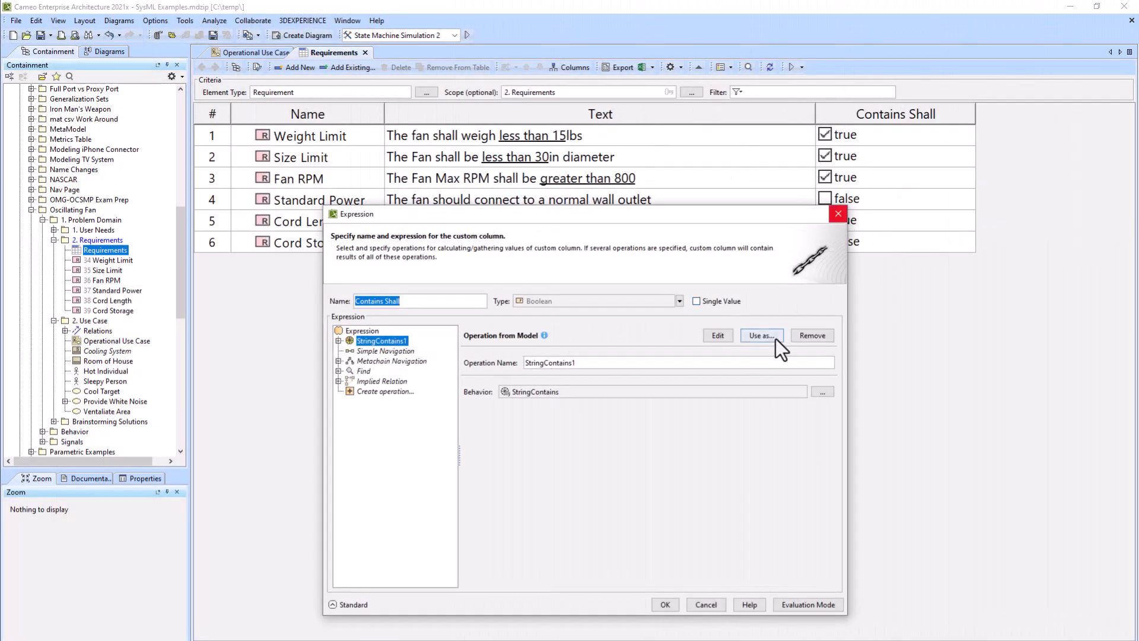
click(713, 334)
click(738, 380)
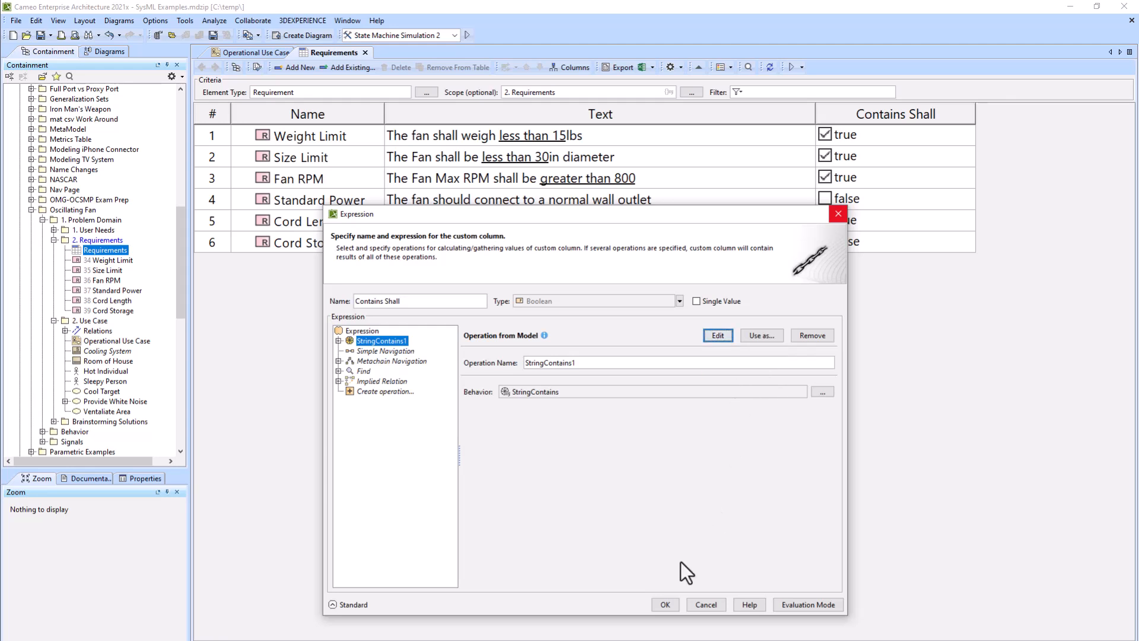
click(657, 605)
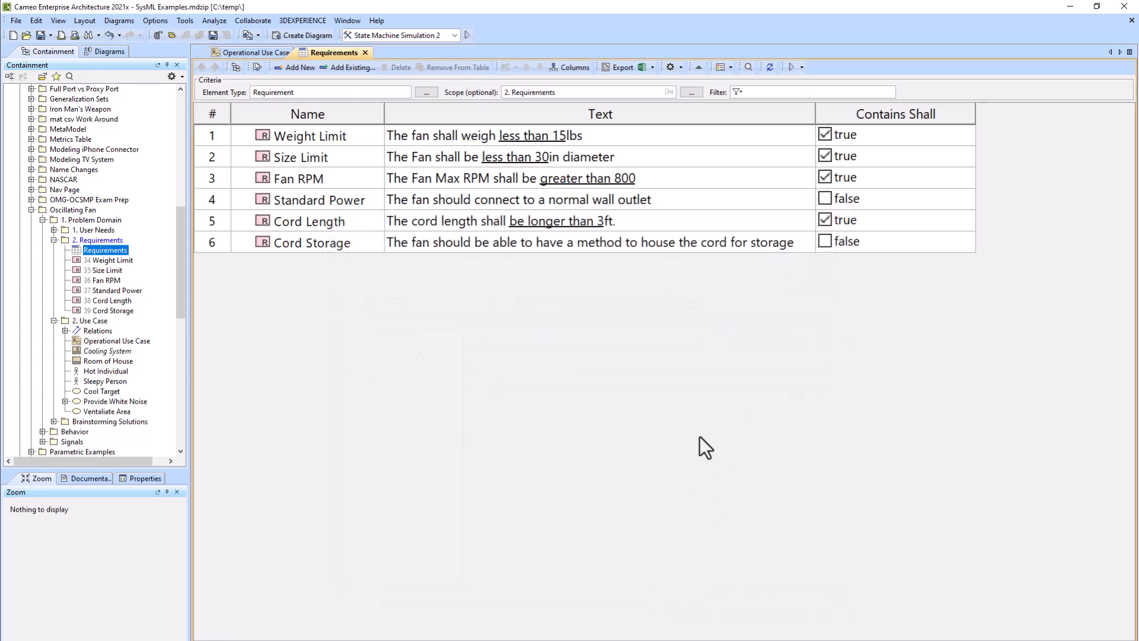
Step: Switch the table's scope query to Custom and replace its operations with the whole copied expression
click(669, 93)
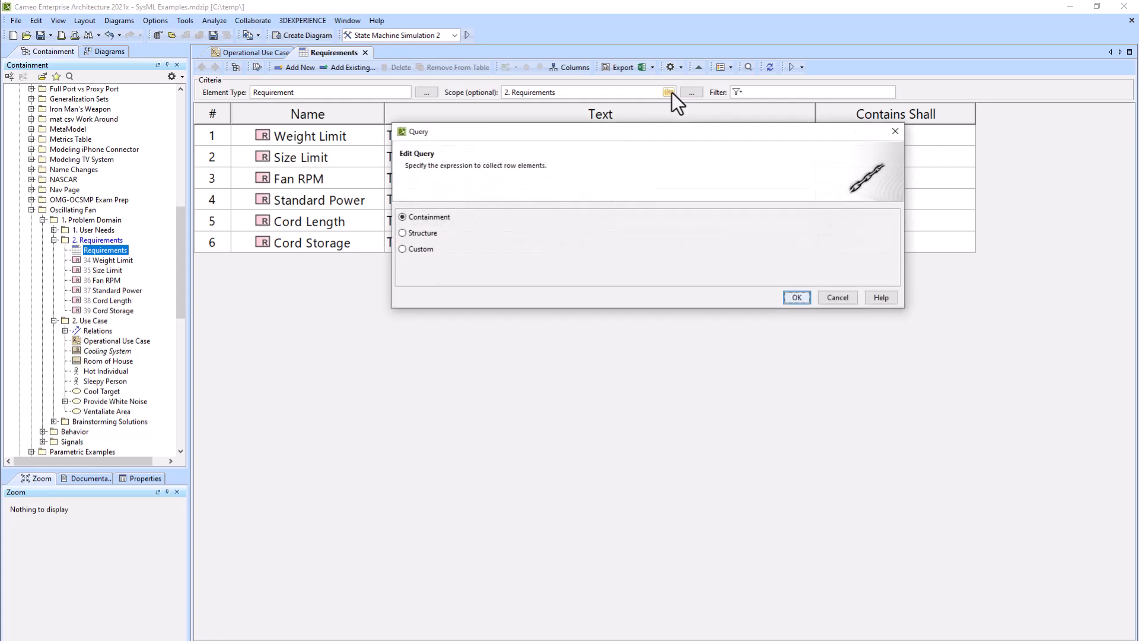
click(404, 249)
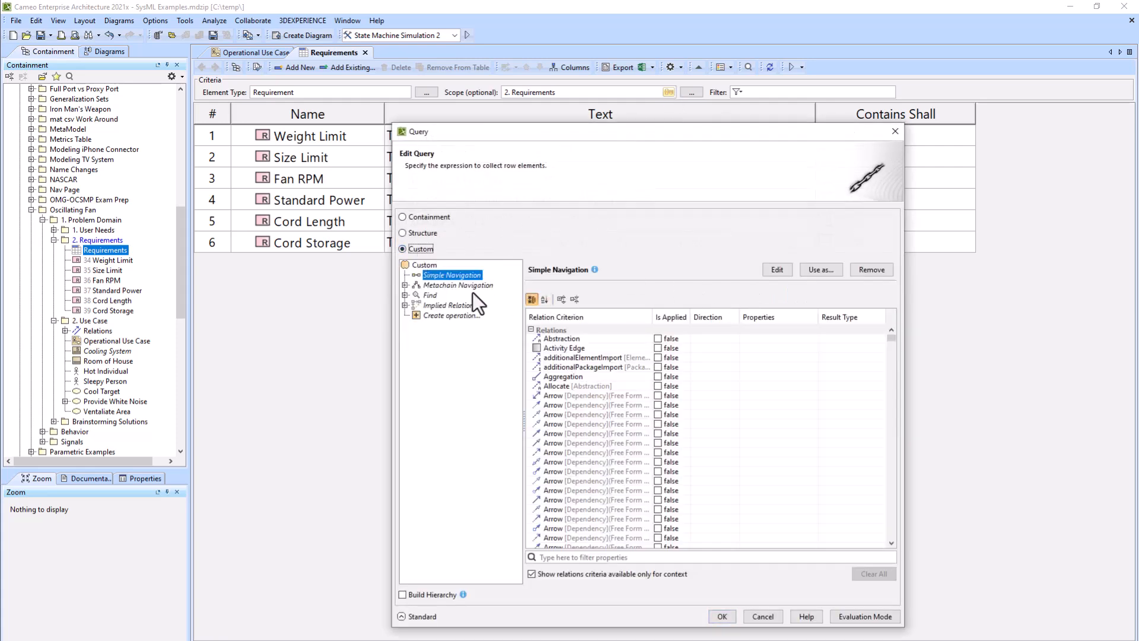
click(778, 270)
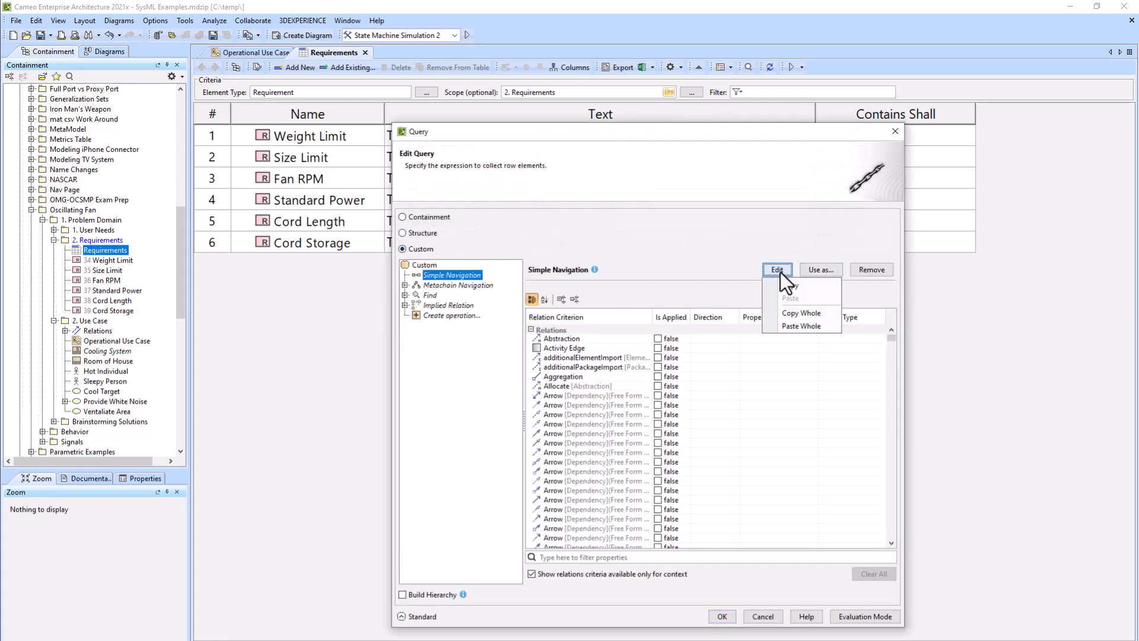
click(796, 326)
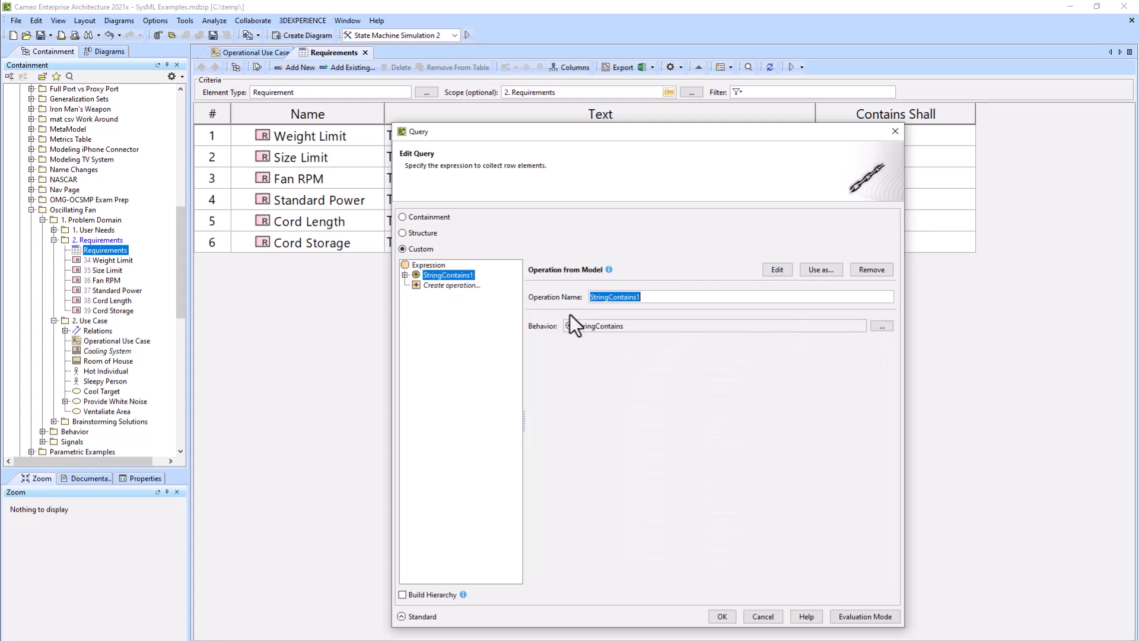
Step: Add a Filter operation to the custom scope query alongside StringContains1
click(420, 264)
click(434, 284)
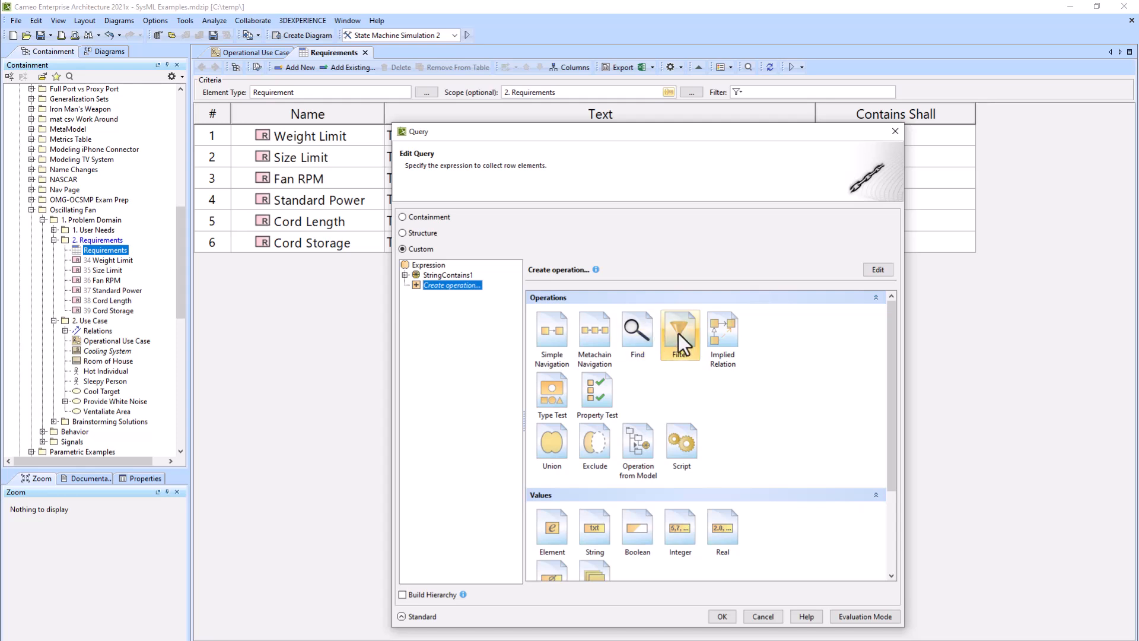
click(677, 333)
Step: Set the filter's Input to a Find operation limited to the Requirement element type
click(440, 296)
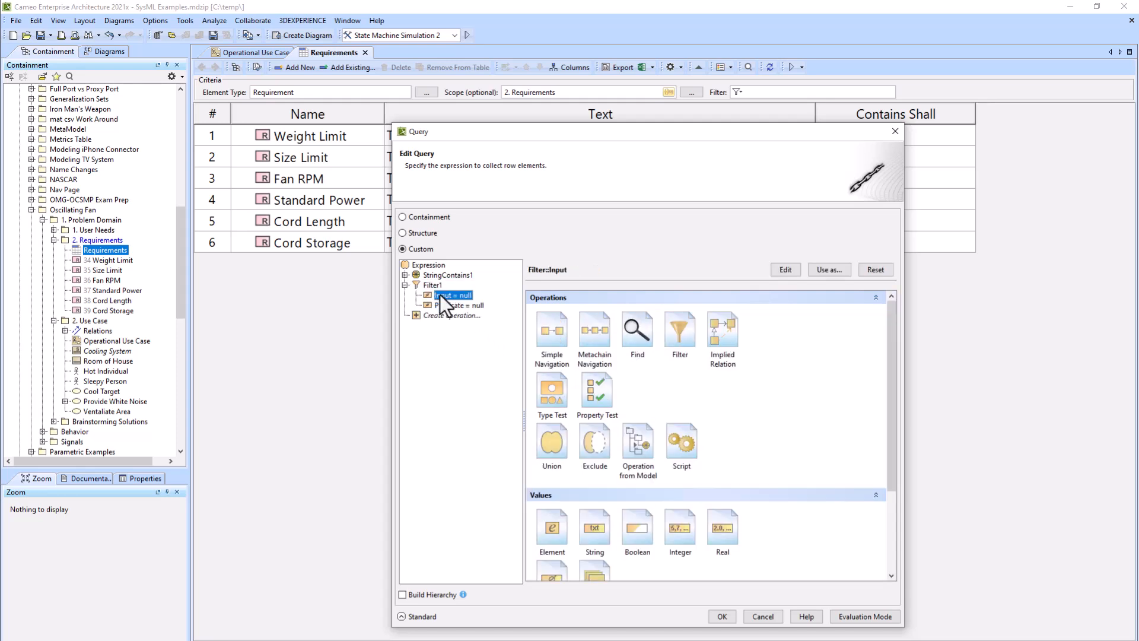
click(638, 325)
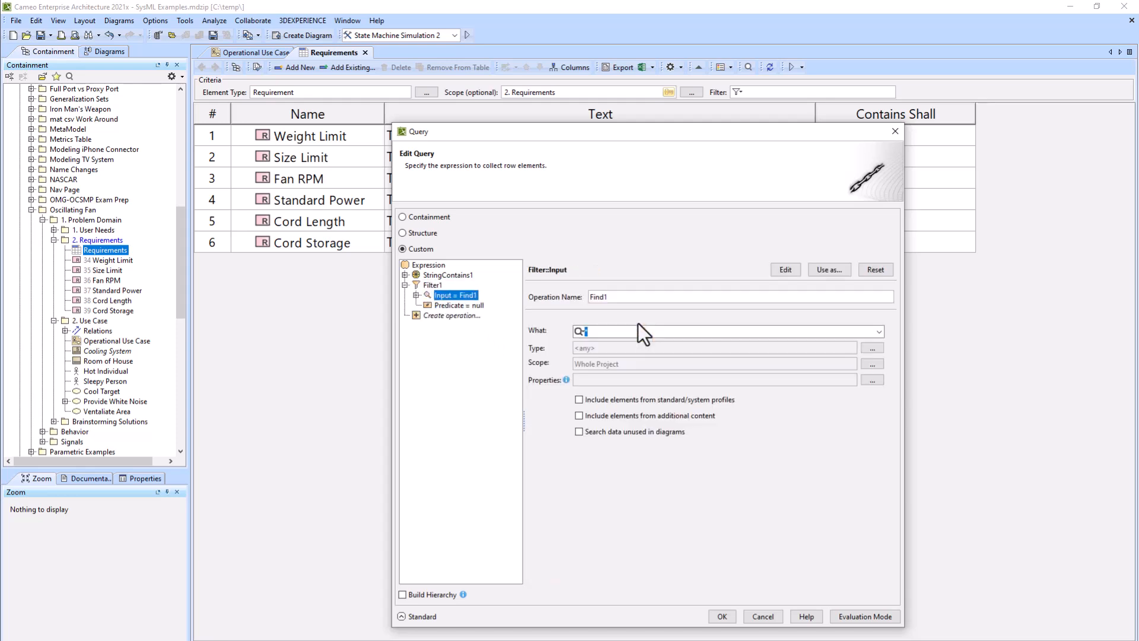
click(873, 349)
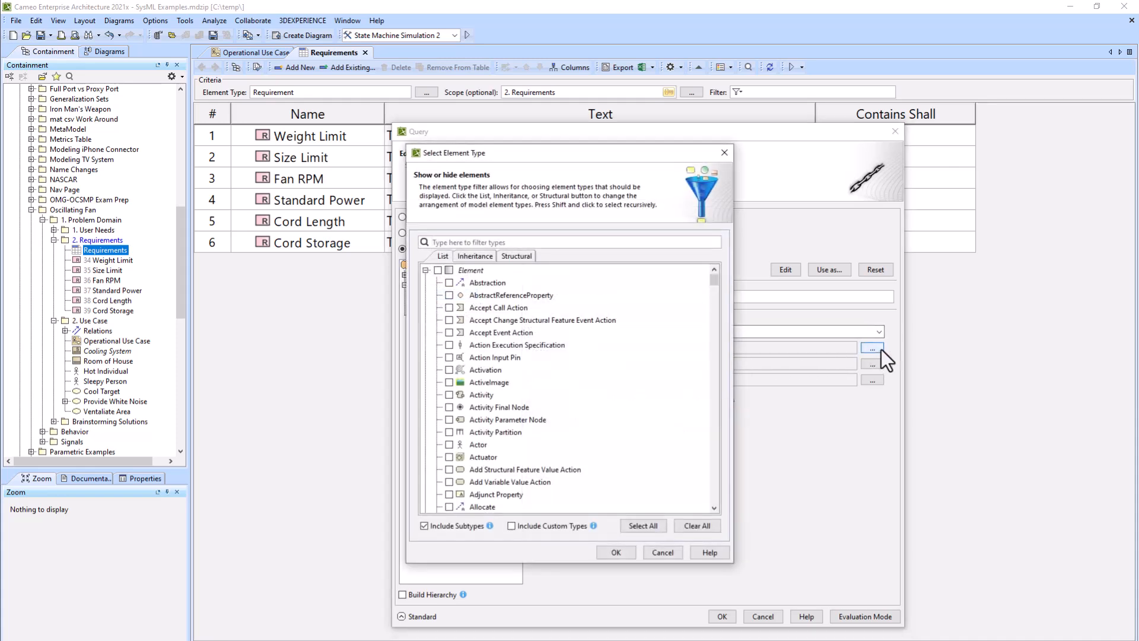
text(Req)
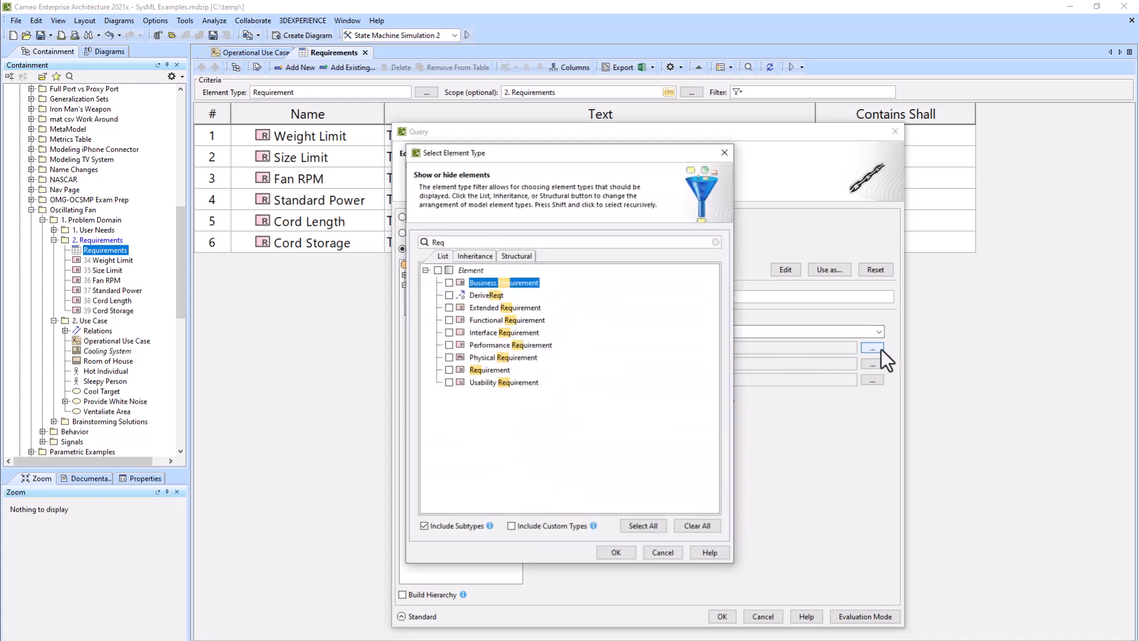
click(448, 371)
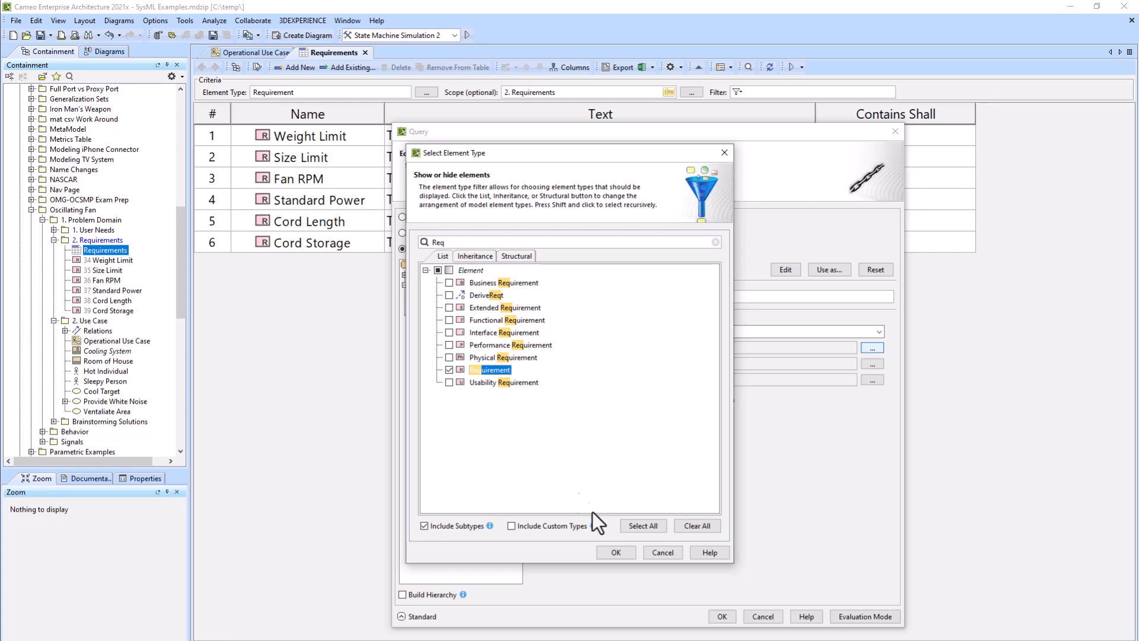
click(614, 550)
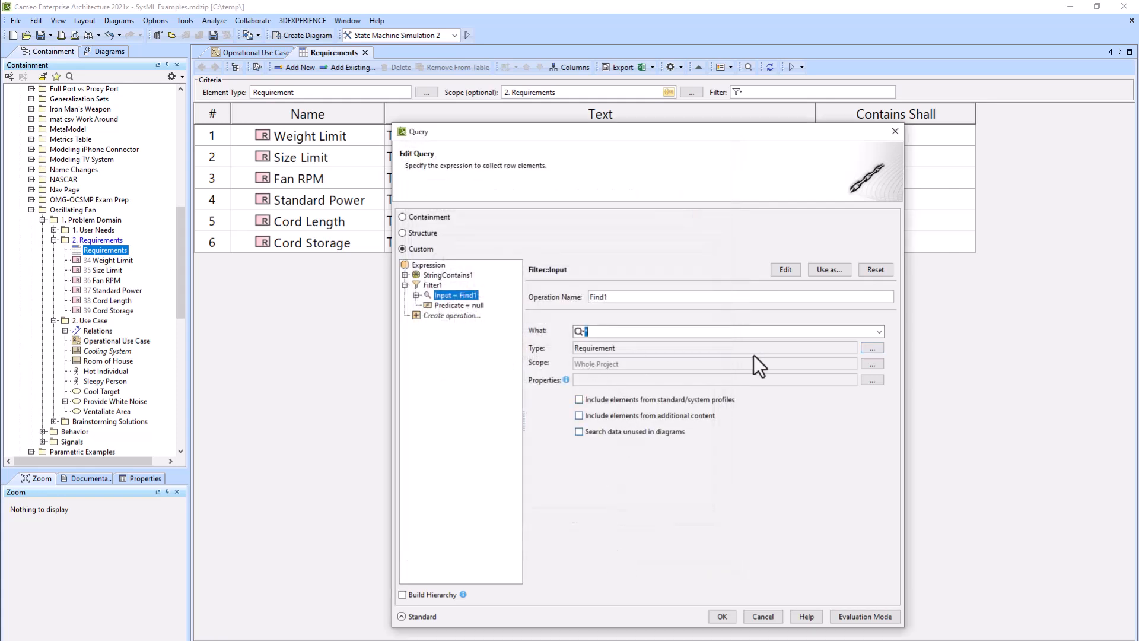
Step: Make the filter's Predicate a Nested Operation and move StringContains1 into its Body
click(450, 304)
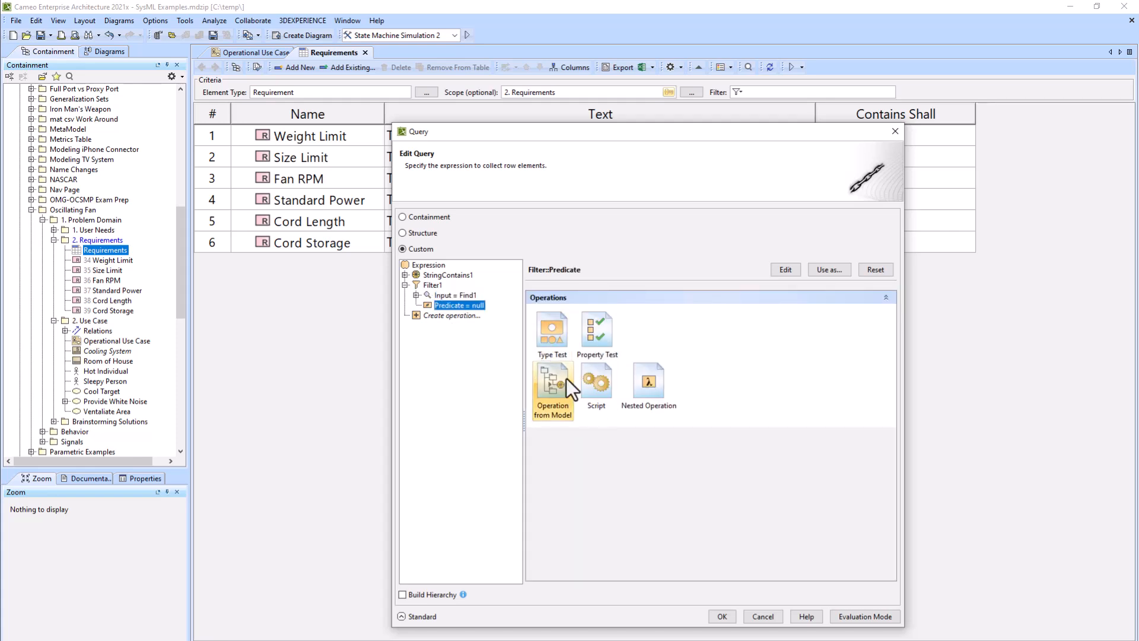
click(639, 383)
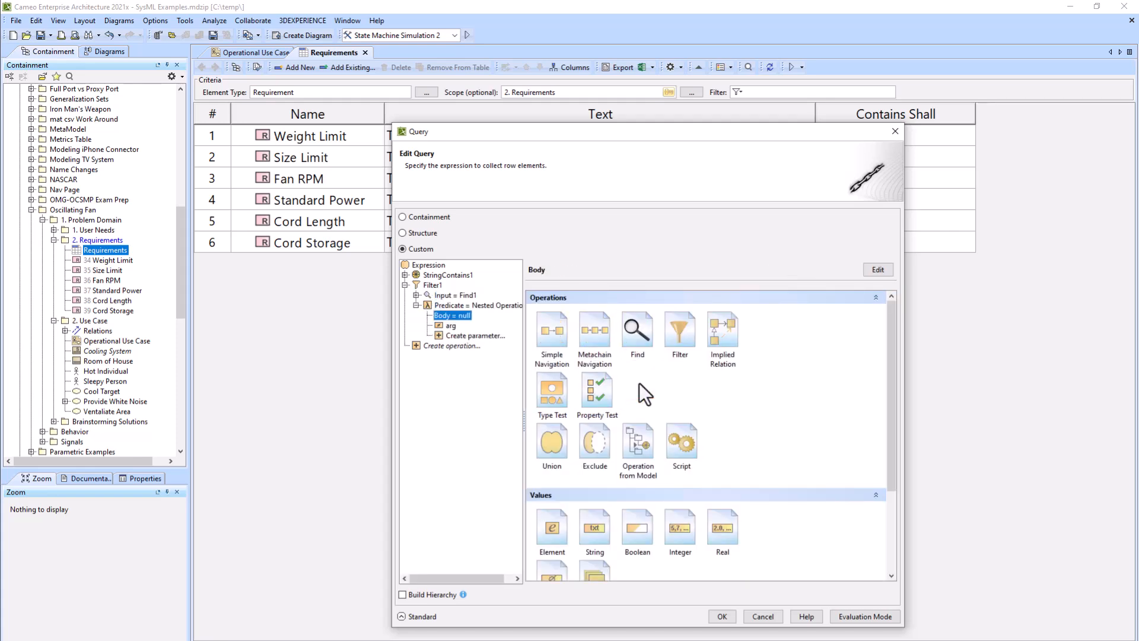
click(438, 275)
drag(458, 302, 458, 305)
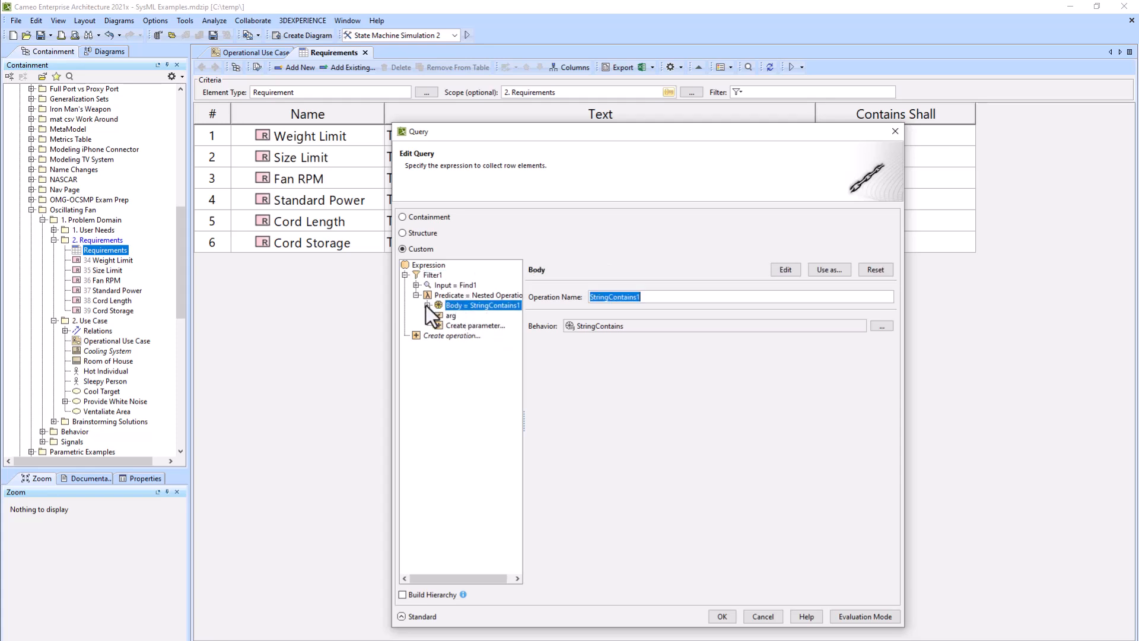
Step: Set the Context of the Metachain Navigation in the predicate's StringContains body to arg
click(426, 305)
click(439, 315)
click(480, 326)
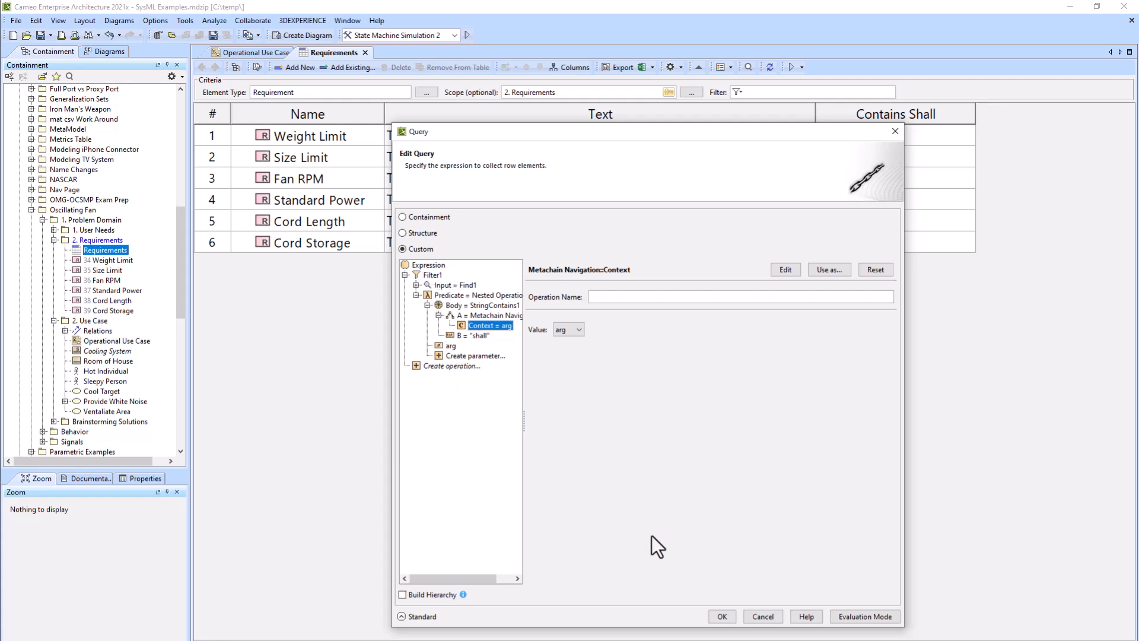
Step: Apply the custom scope query to the requirements table and check the package selected as the table's scope
click(719, 616)
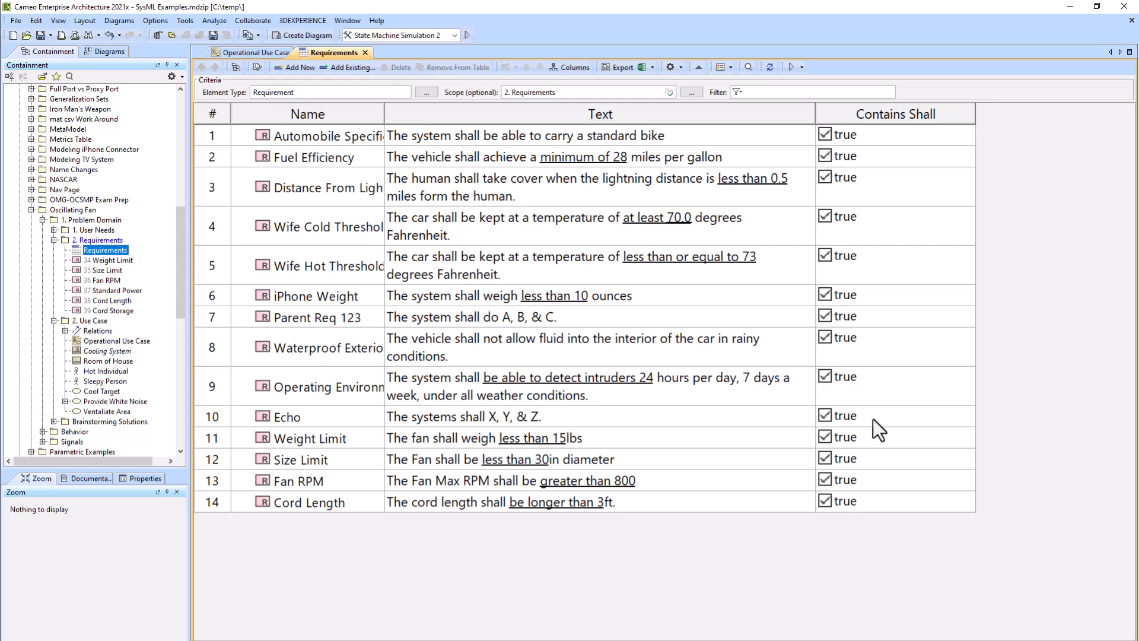
click(691, 91)
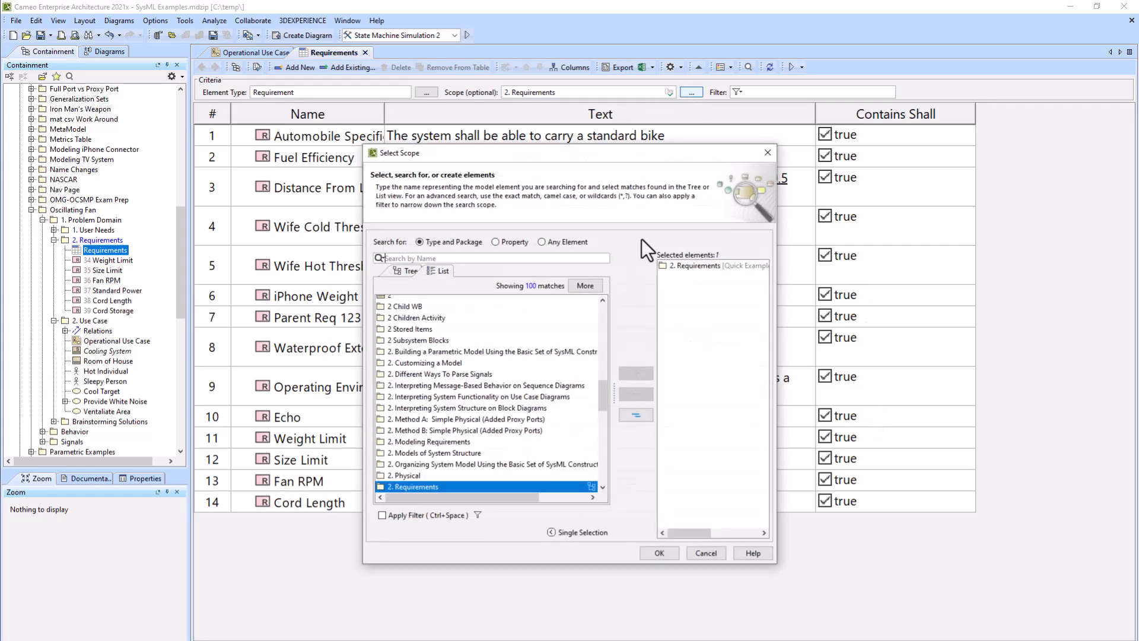
click(705, 552)
Step: Limit the Find operation in Filter1's Input to the 2. Requirements package and apply the scope query
click(669, 92)
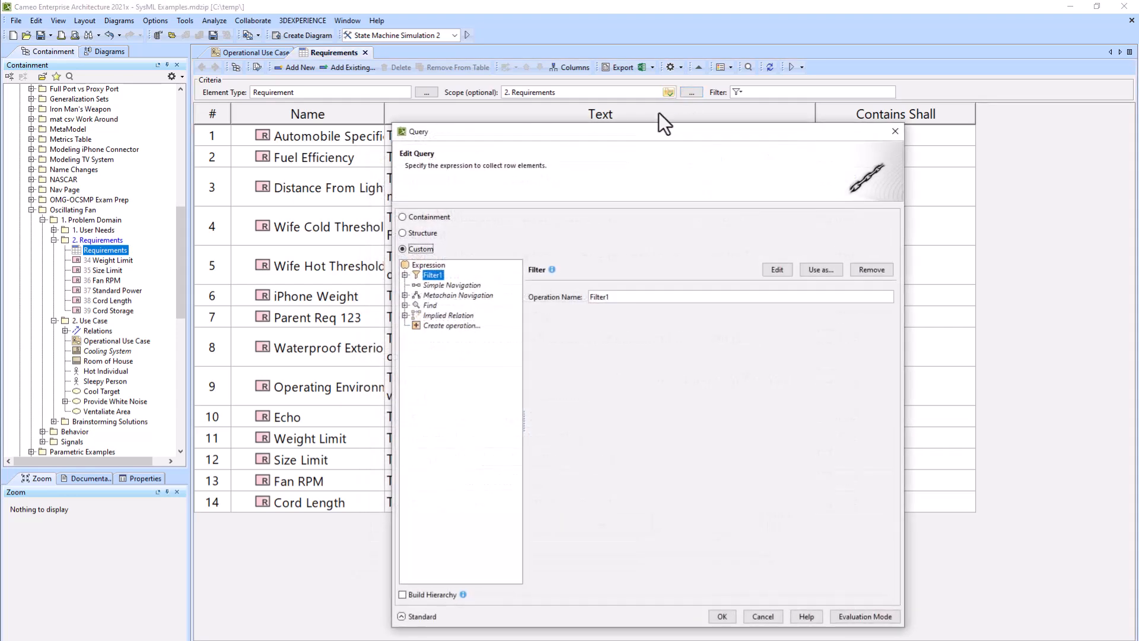
click(405, 275)
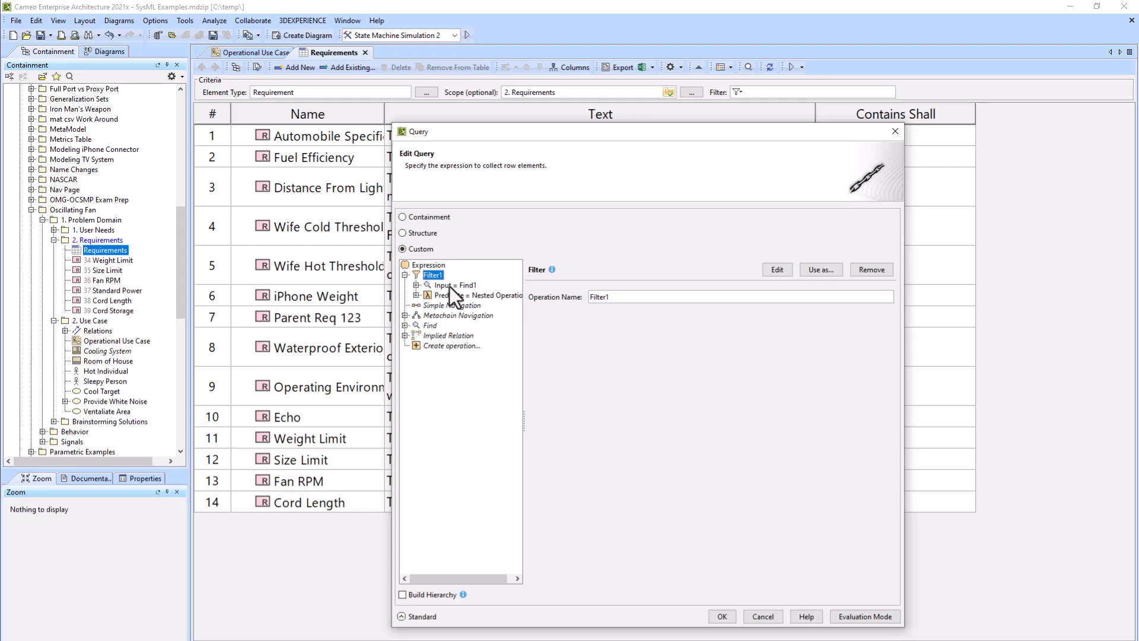
click(450, 286)
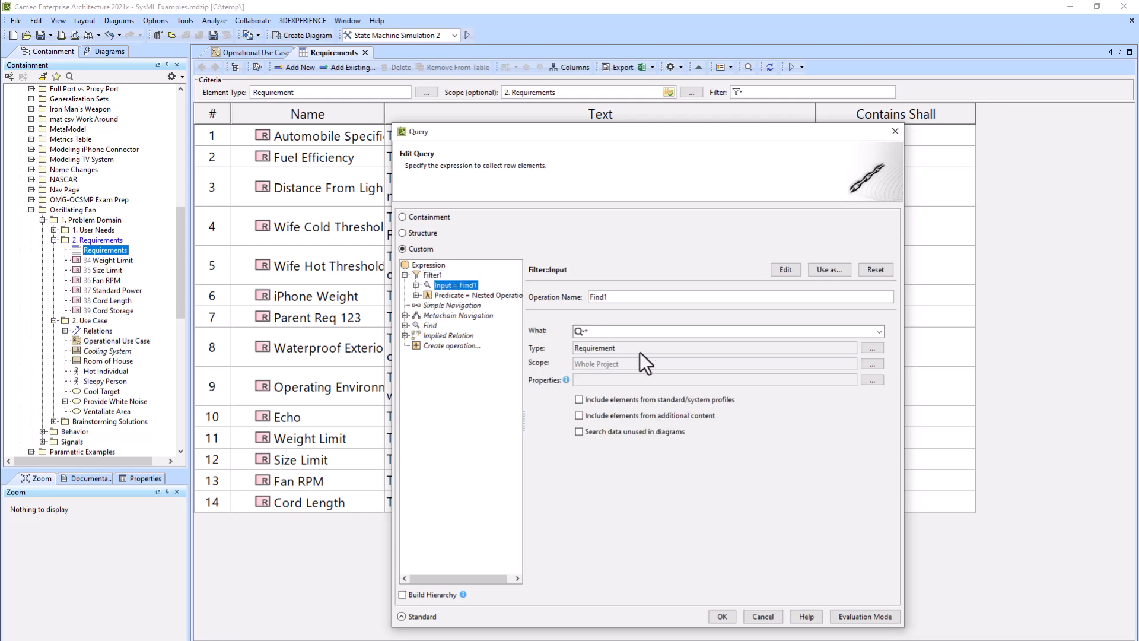
click(872, 348)
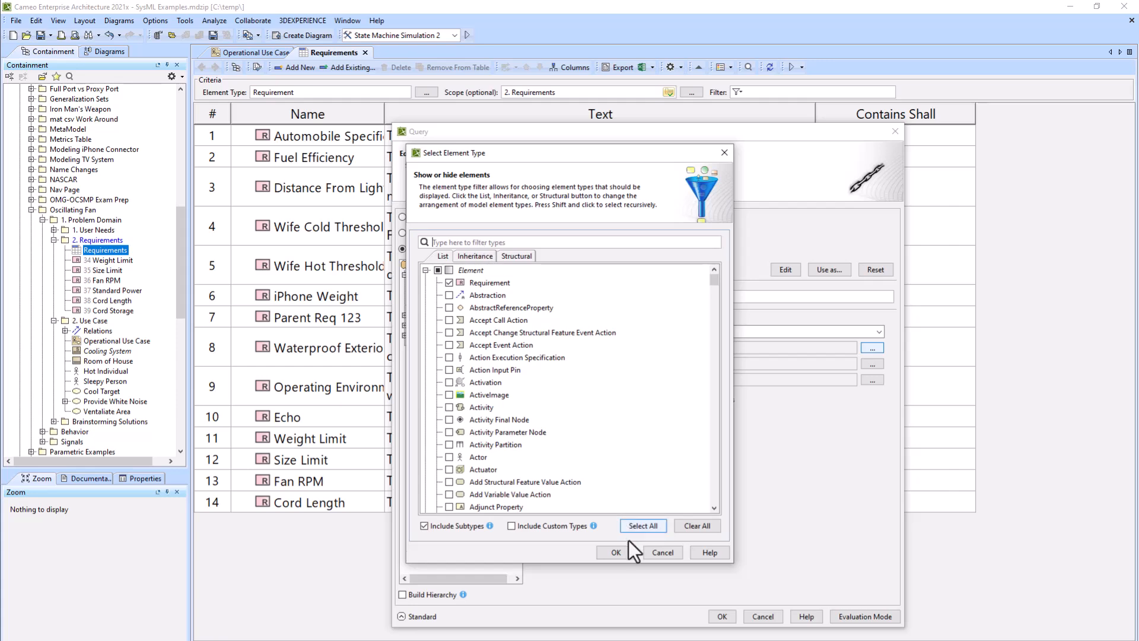
click(616, 552)
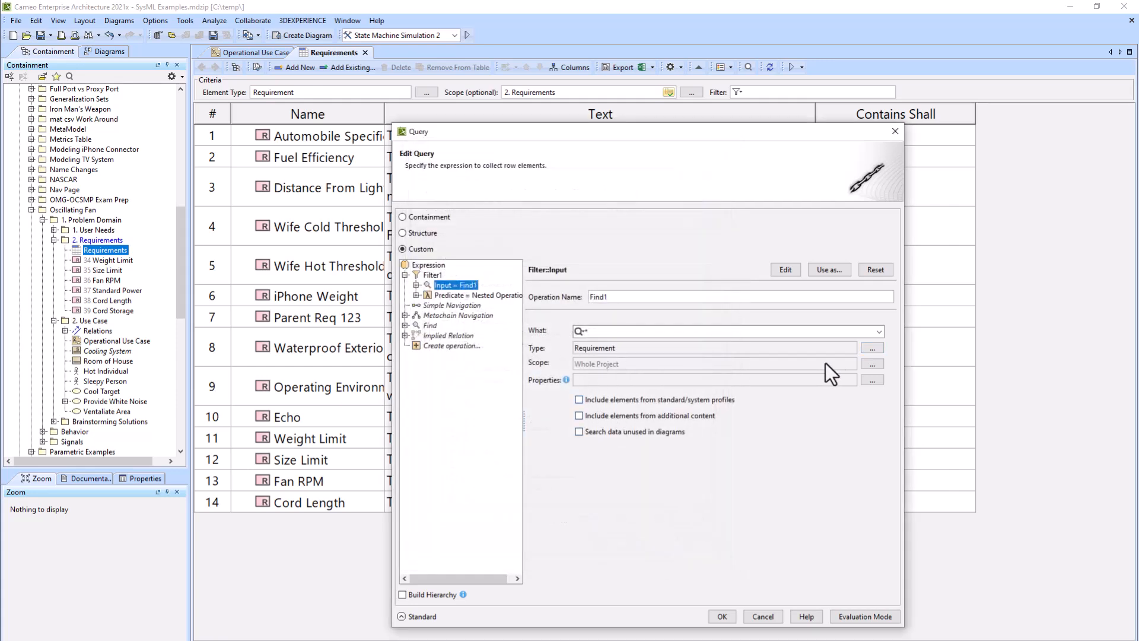
click(872, 365)
text(2.)
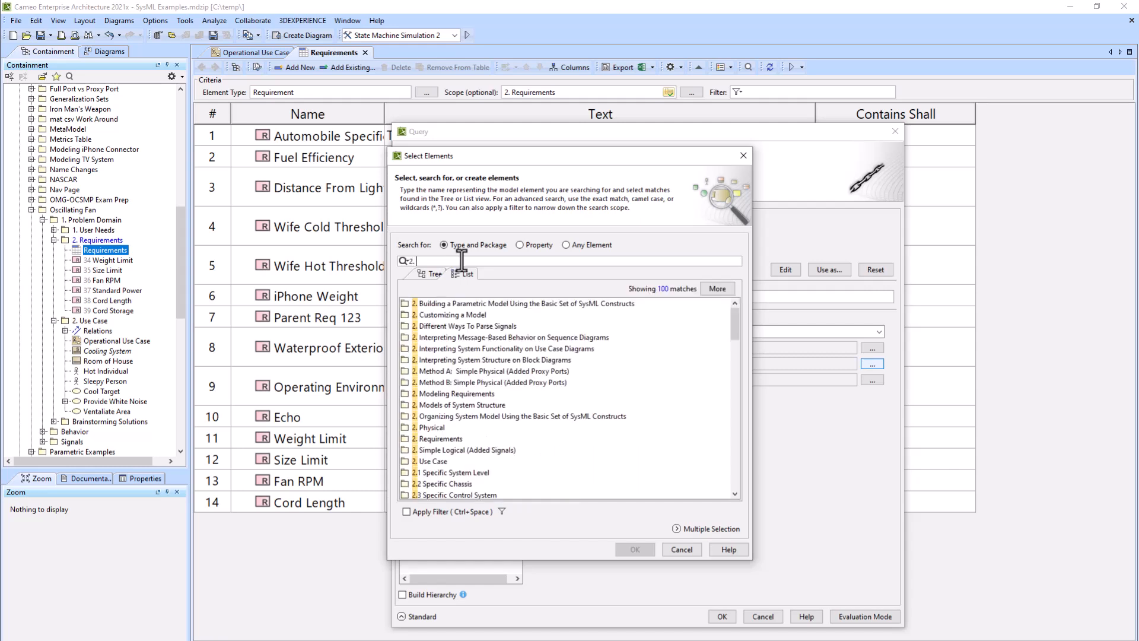
text( re)
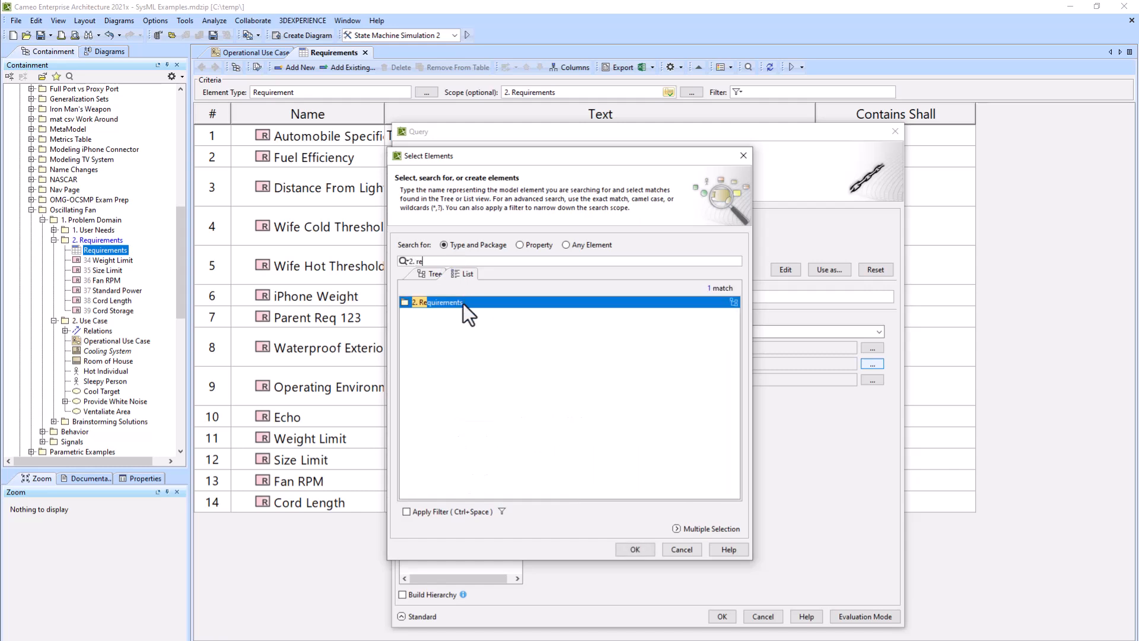
click(634, 549)
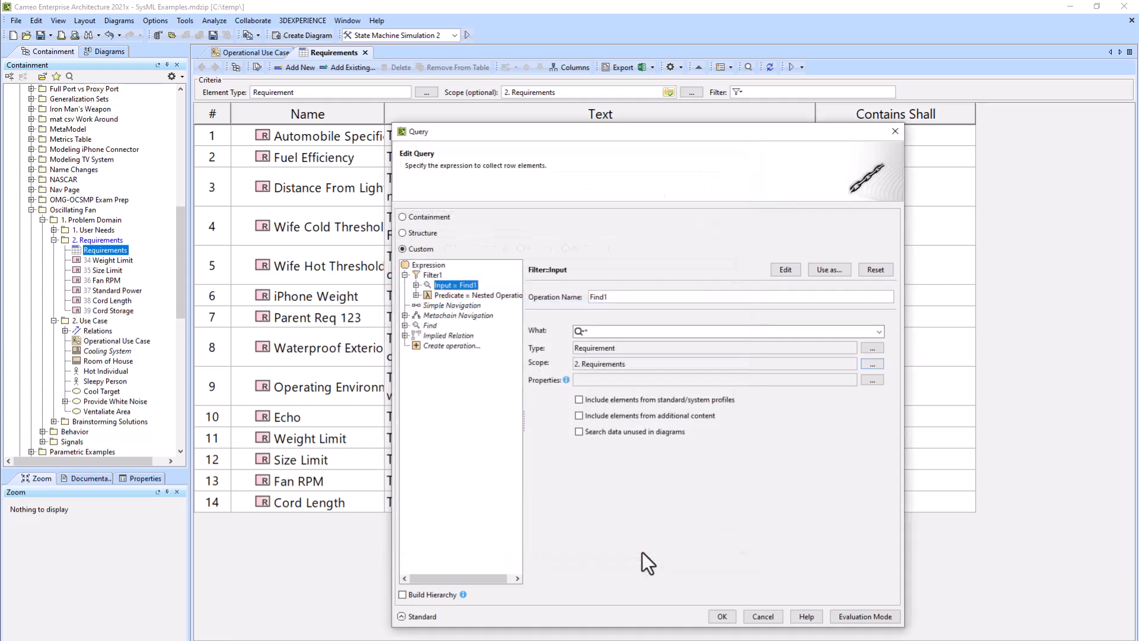
click(722, 618)
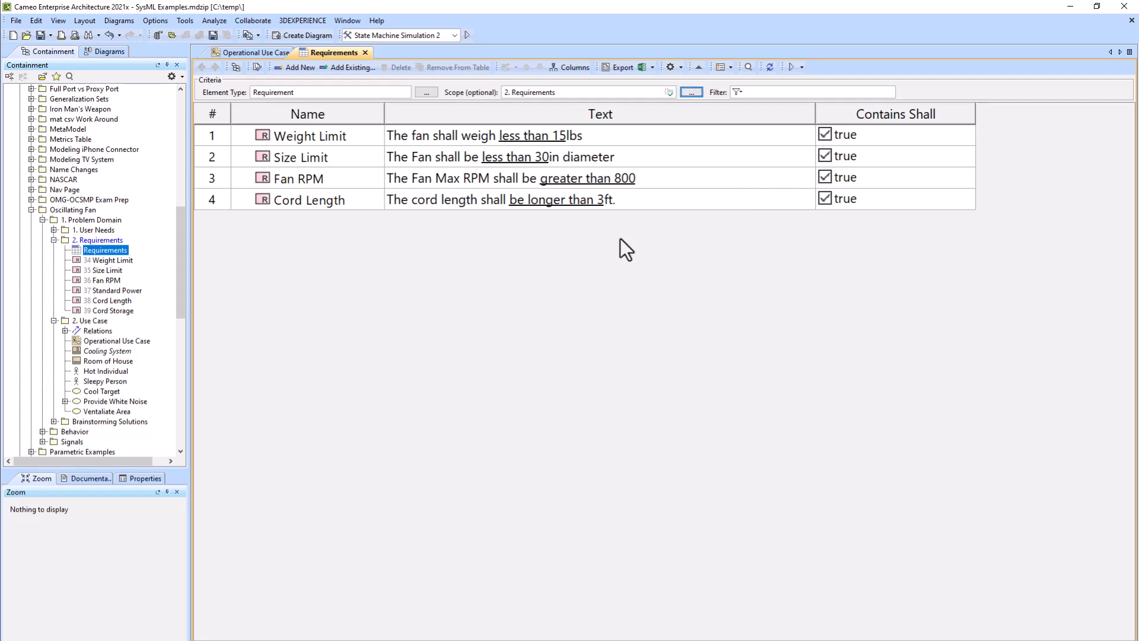
Step: Filter the table rows by "weig" and clear the filter text
click(771, 92)
text(weig)
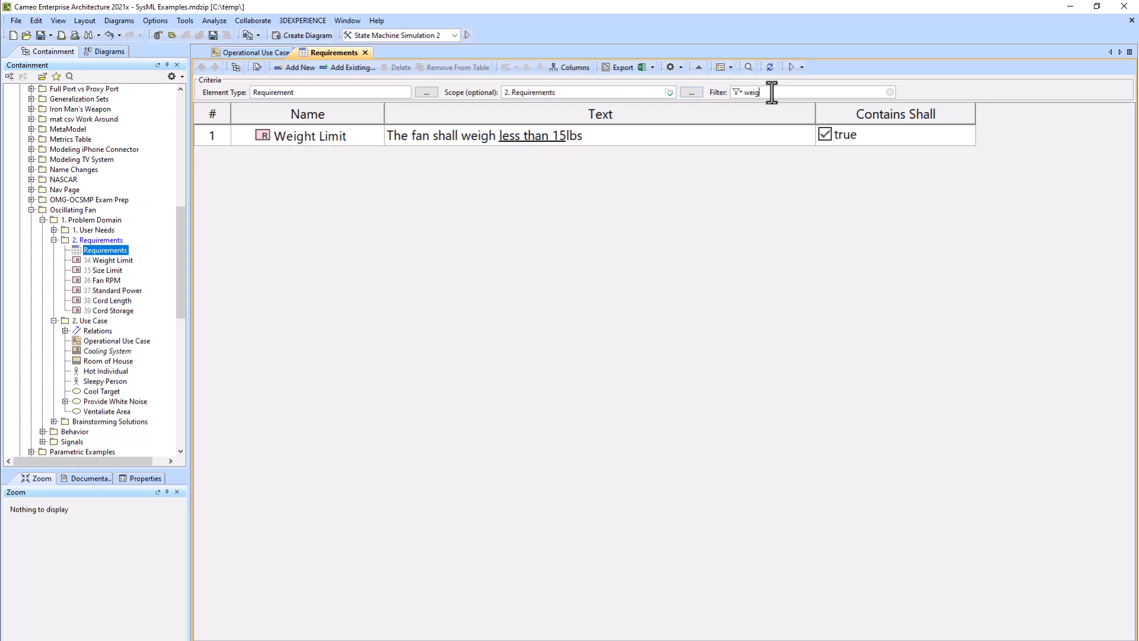
key(BackSpace)
key(BackSpace)
key(BackSpace)
key(BackSpace)
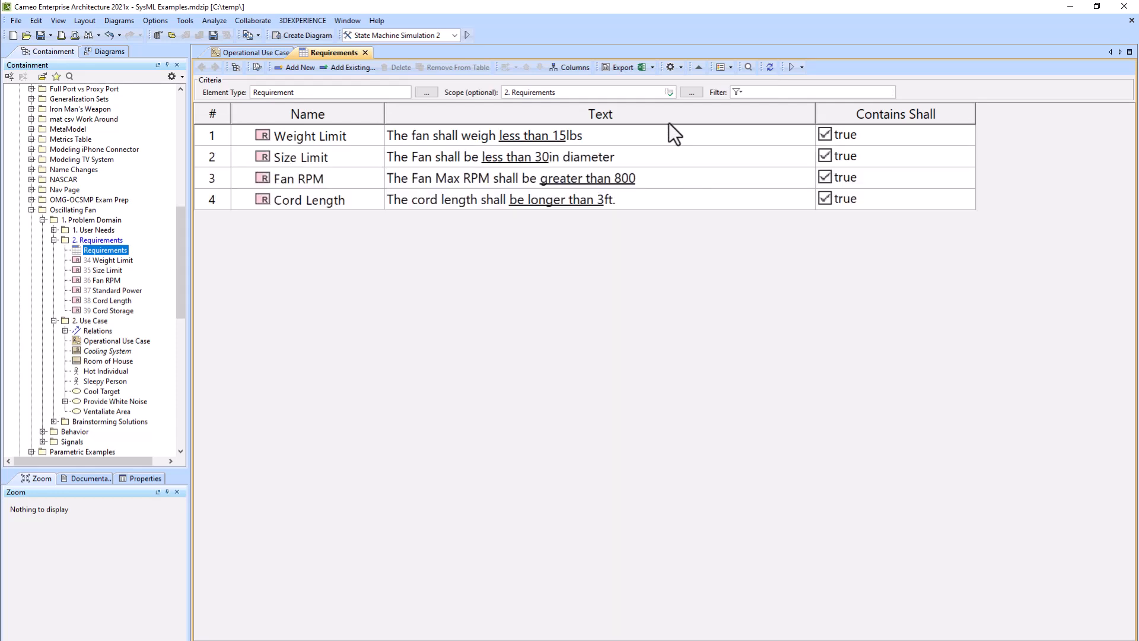
Step: Change the table's scope query from Custom to Containment and apply it
click(667, 93)
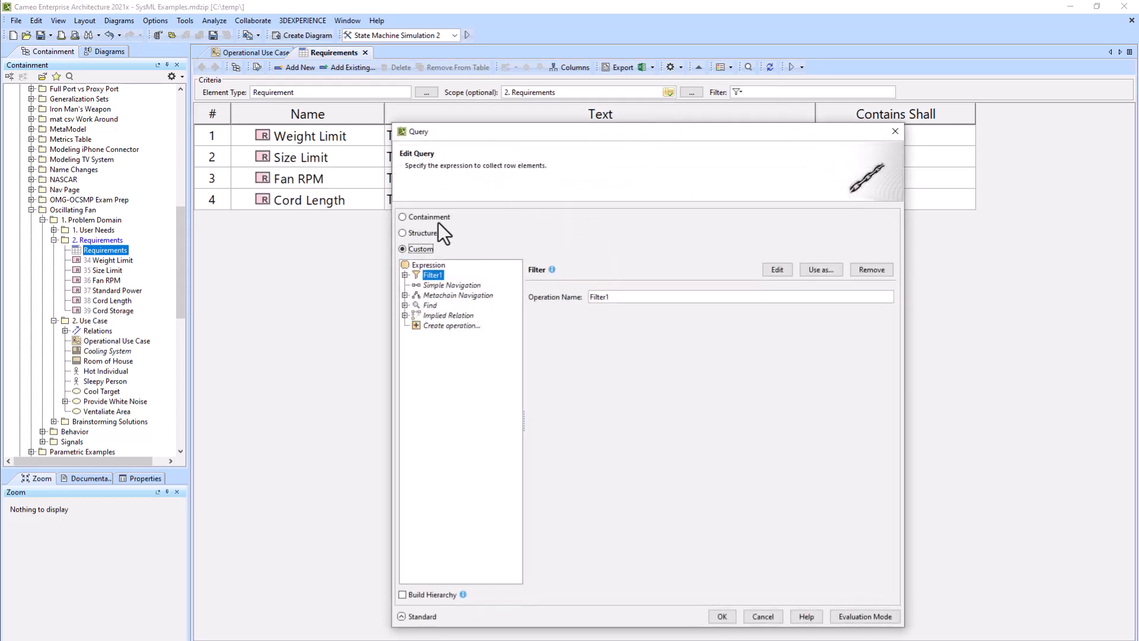
click(437, 218)
click(796, 296)
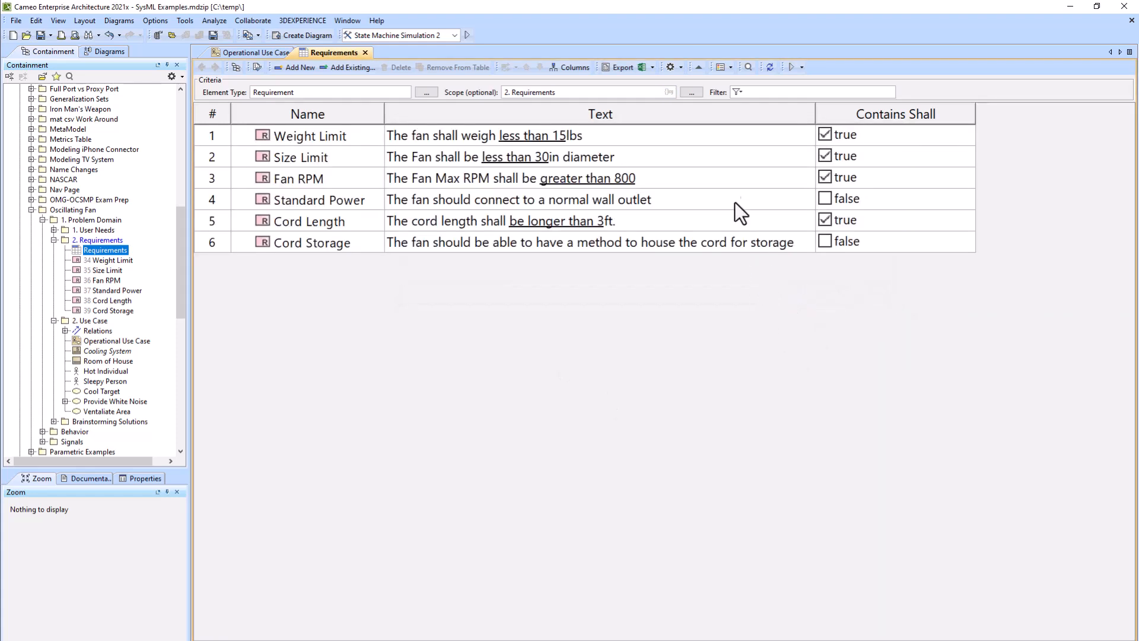
Step: Examine the Find, Implied Relation and Simple Navigation operations of a Custom scope query, and cancel the query edit
click(670, 92)
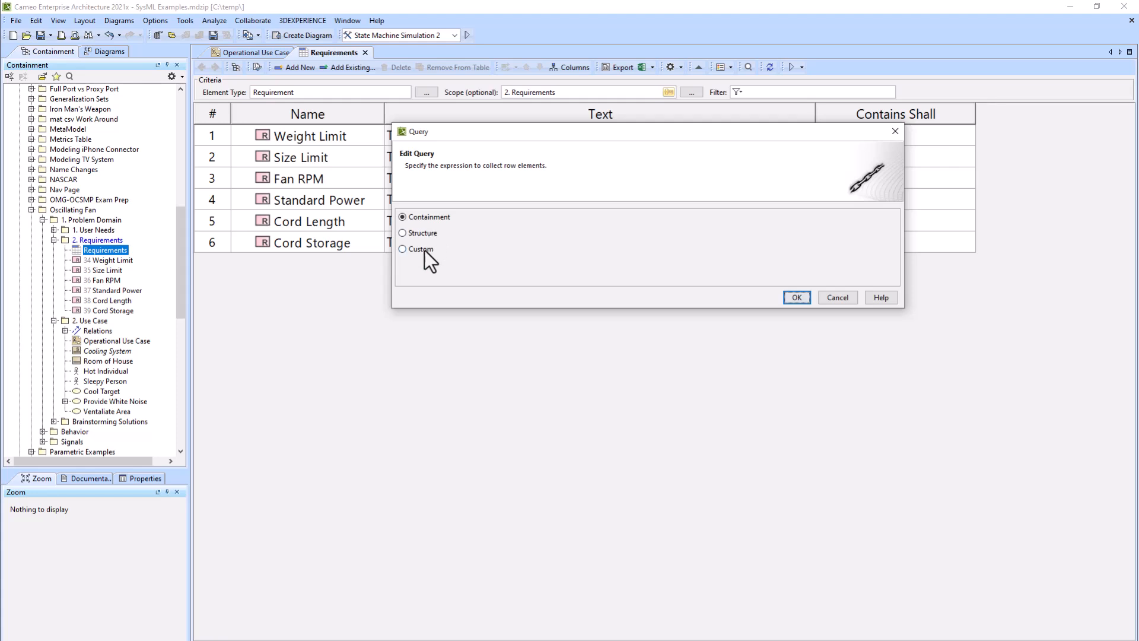
click(425, 249)
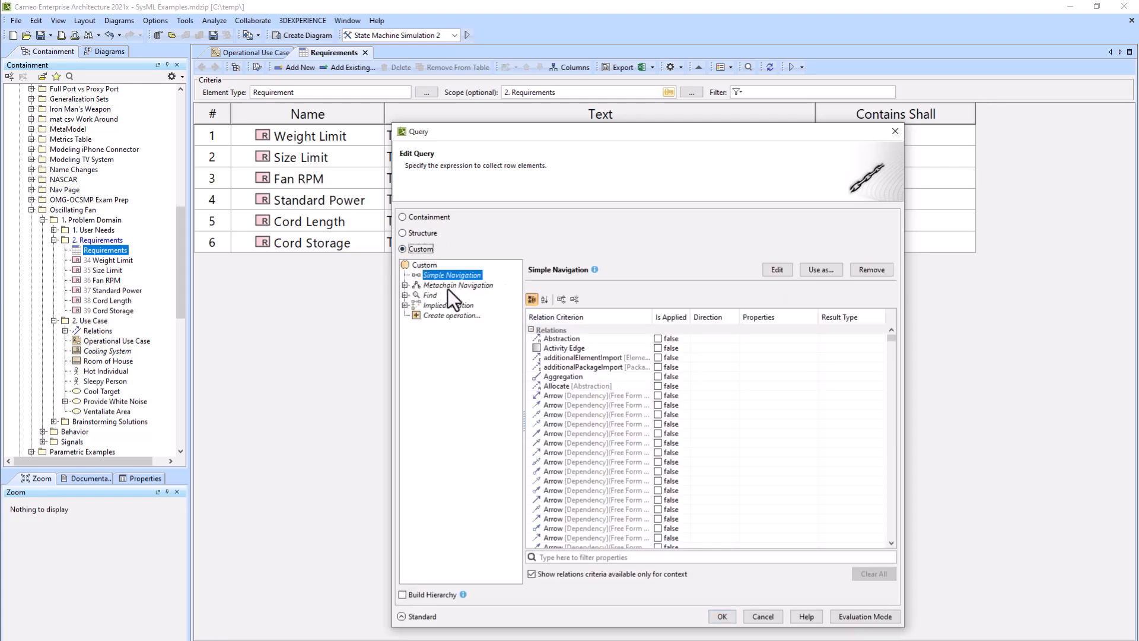
click(436, 297)
click(442, 305)
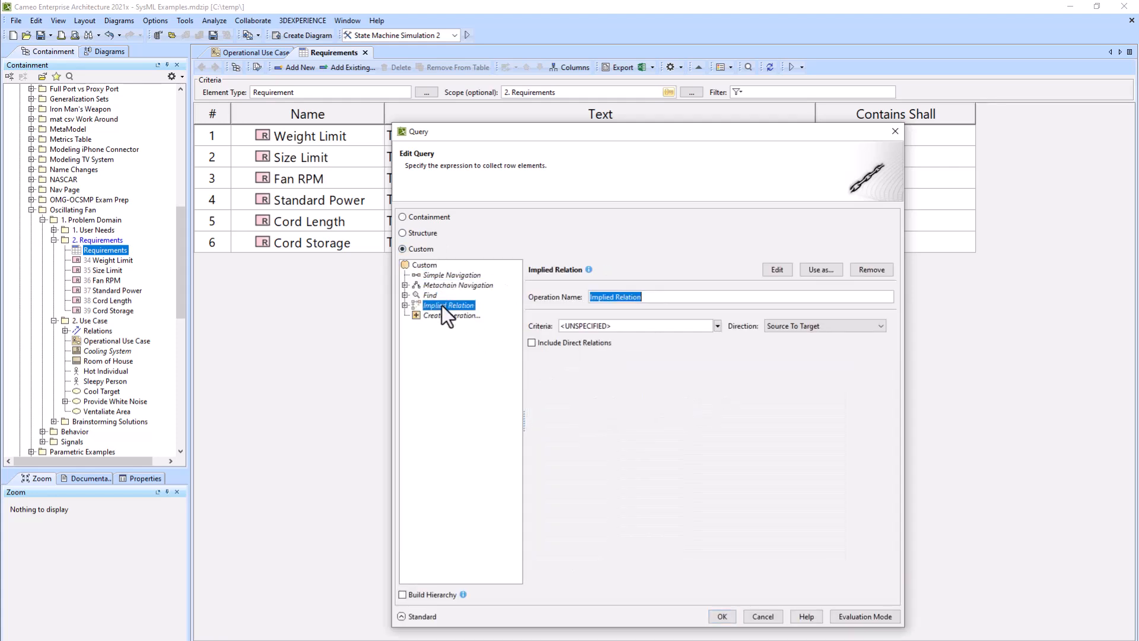
click(441, 275)
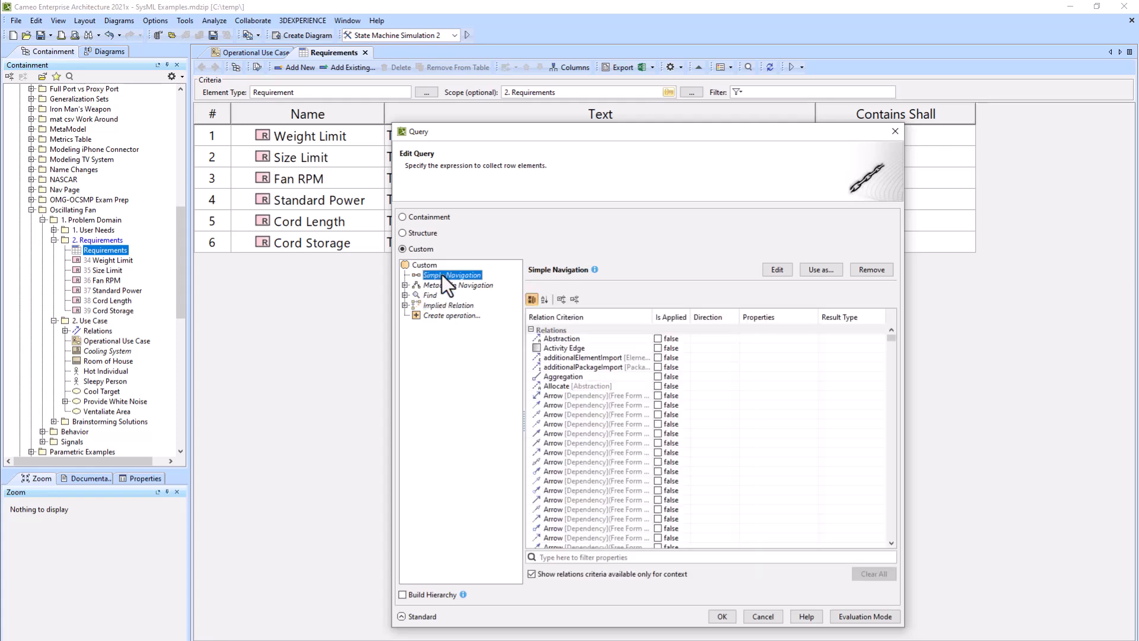
click(761, 615)
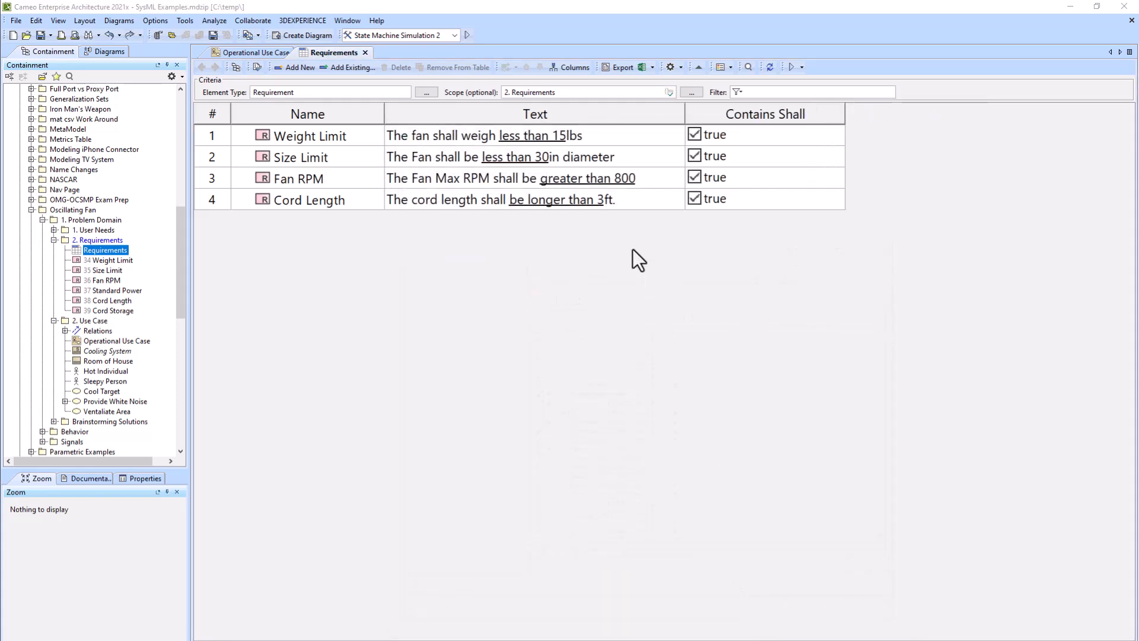
Step: Set the table's scope query back to Containment
click(669, 92)
click(418, 218)
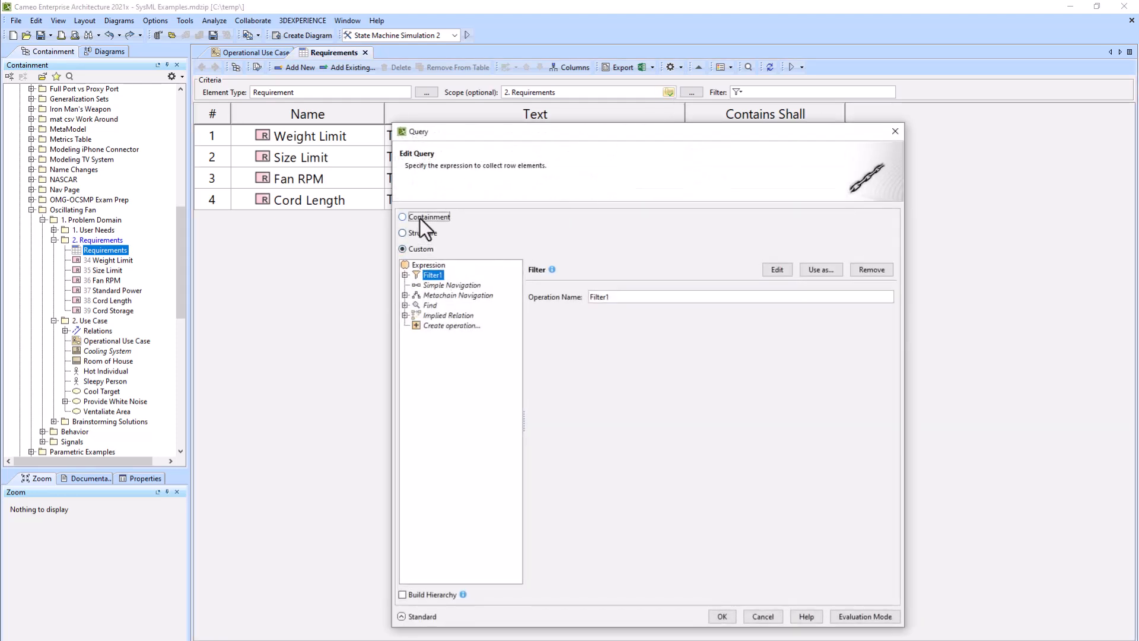
click(801, 297)
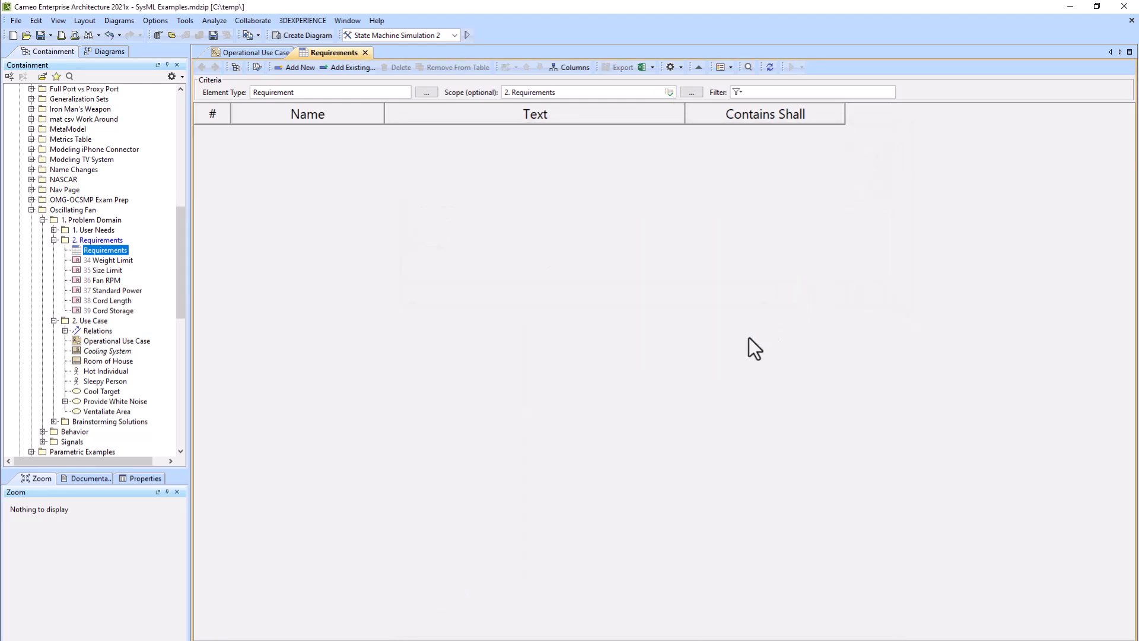
Step: Filter the table on the Contains Shall column for "false"
click(738, 93)
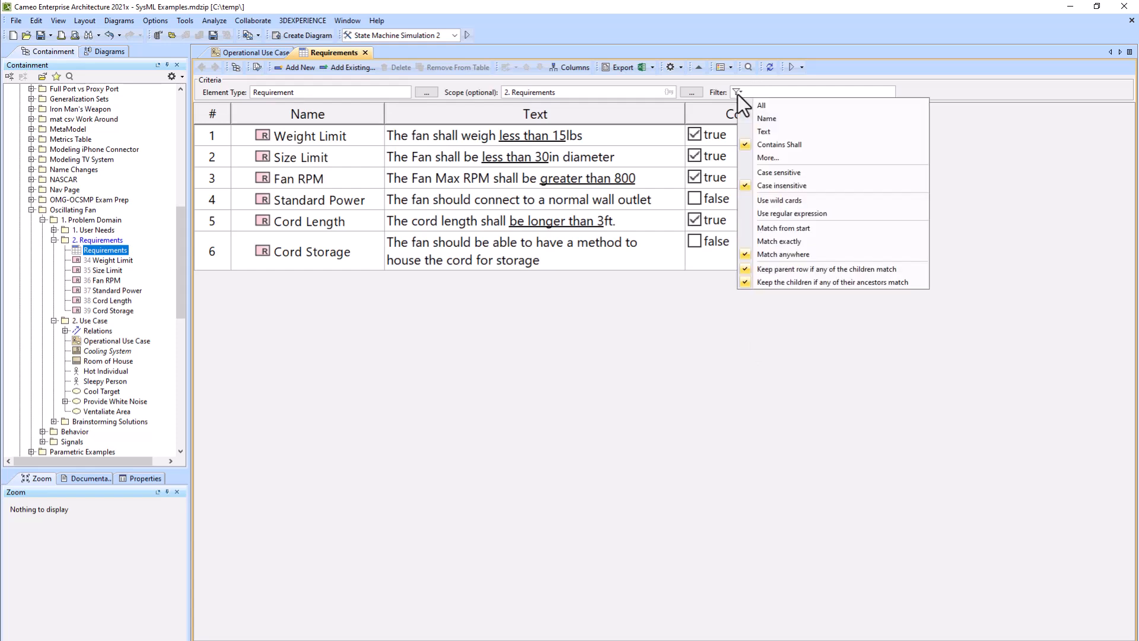
click(769, 146)
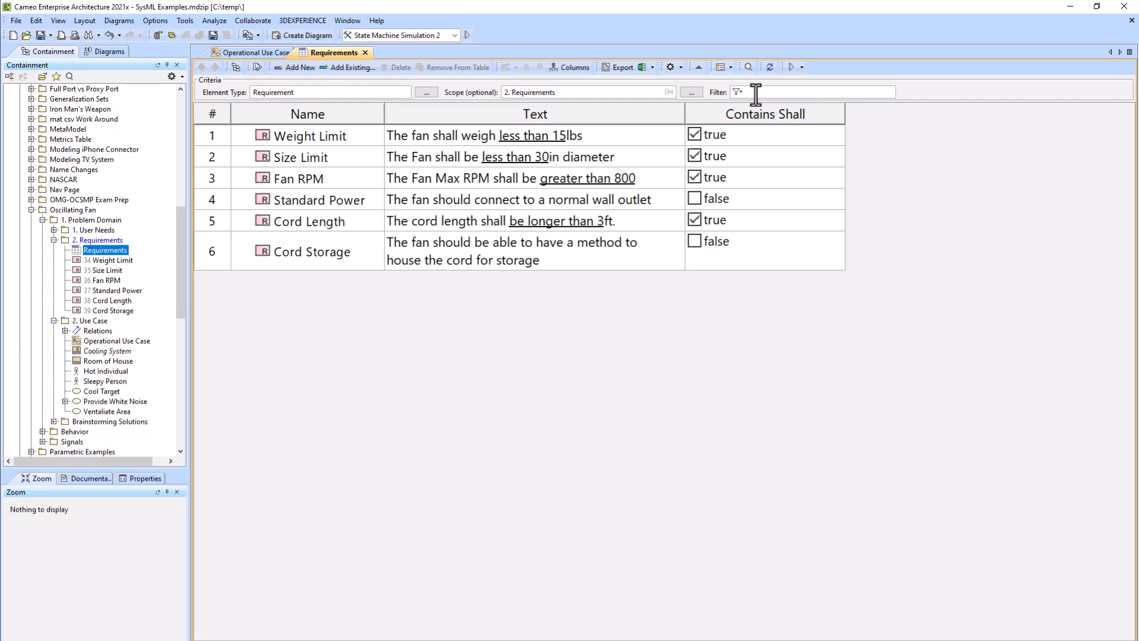
text(false)
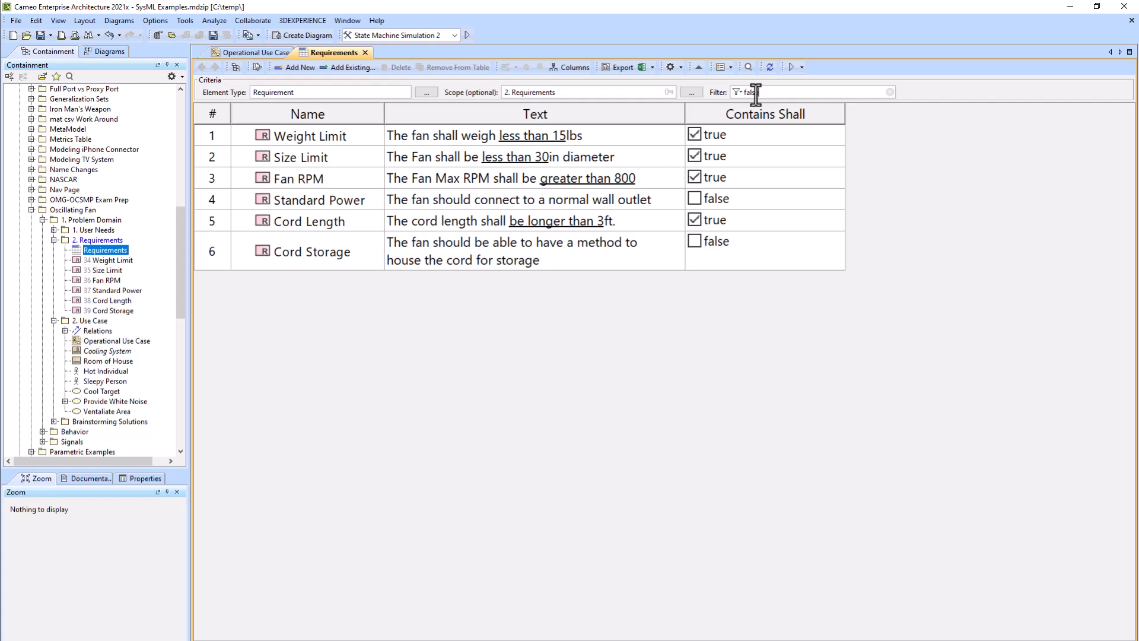